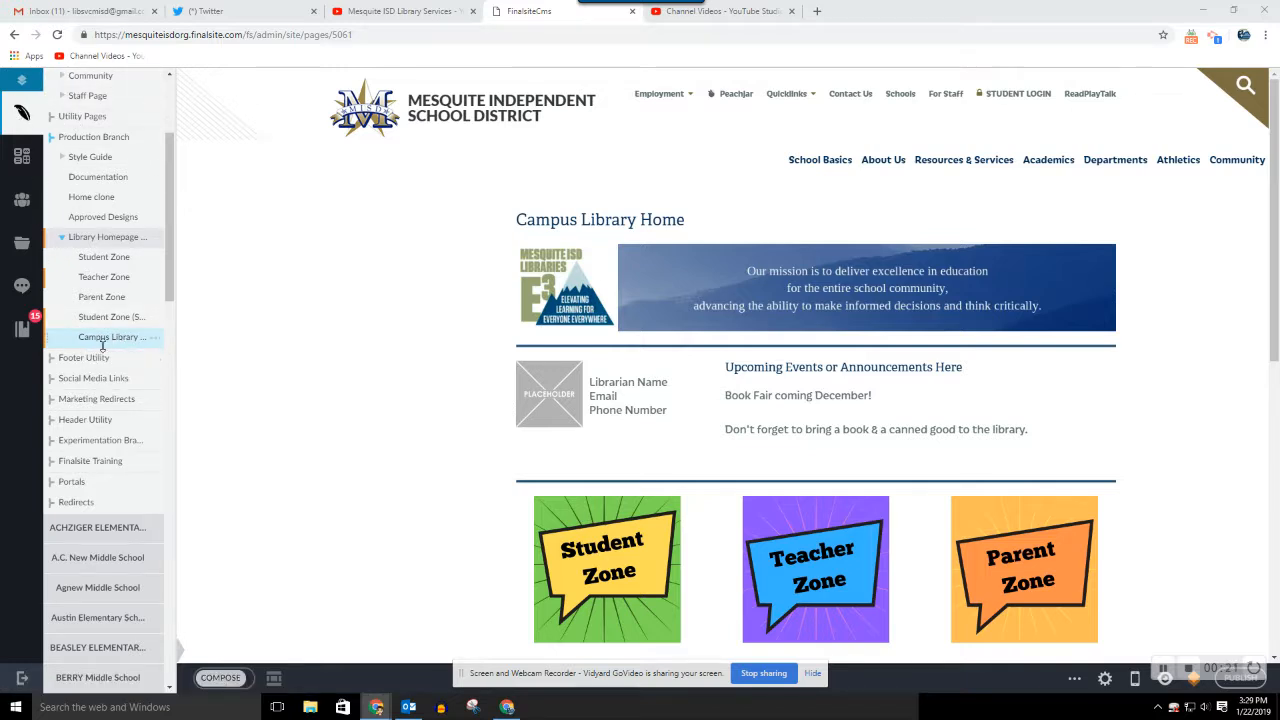
Turn on Compose mode for the Campus Library Home page and look over its editable elements
click(221, 679)
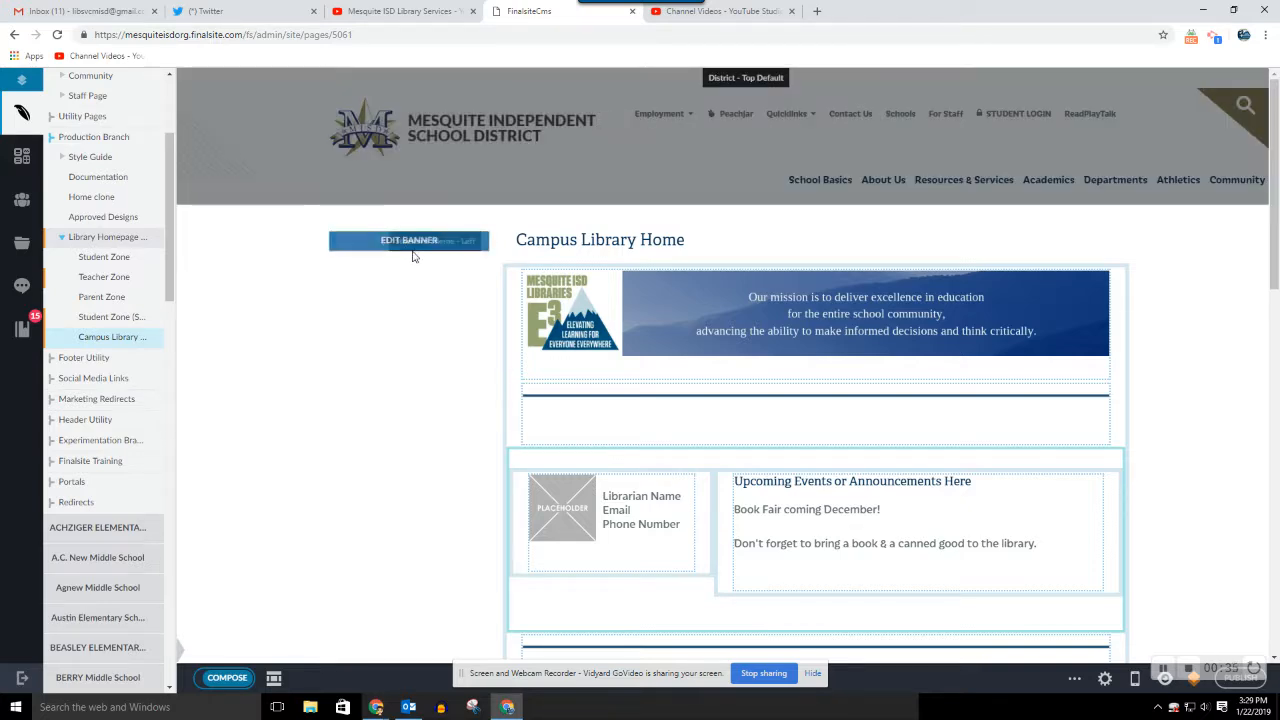
scroll(432, 388, down, 10)
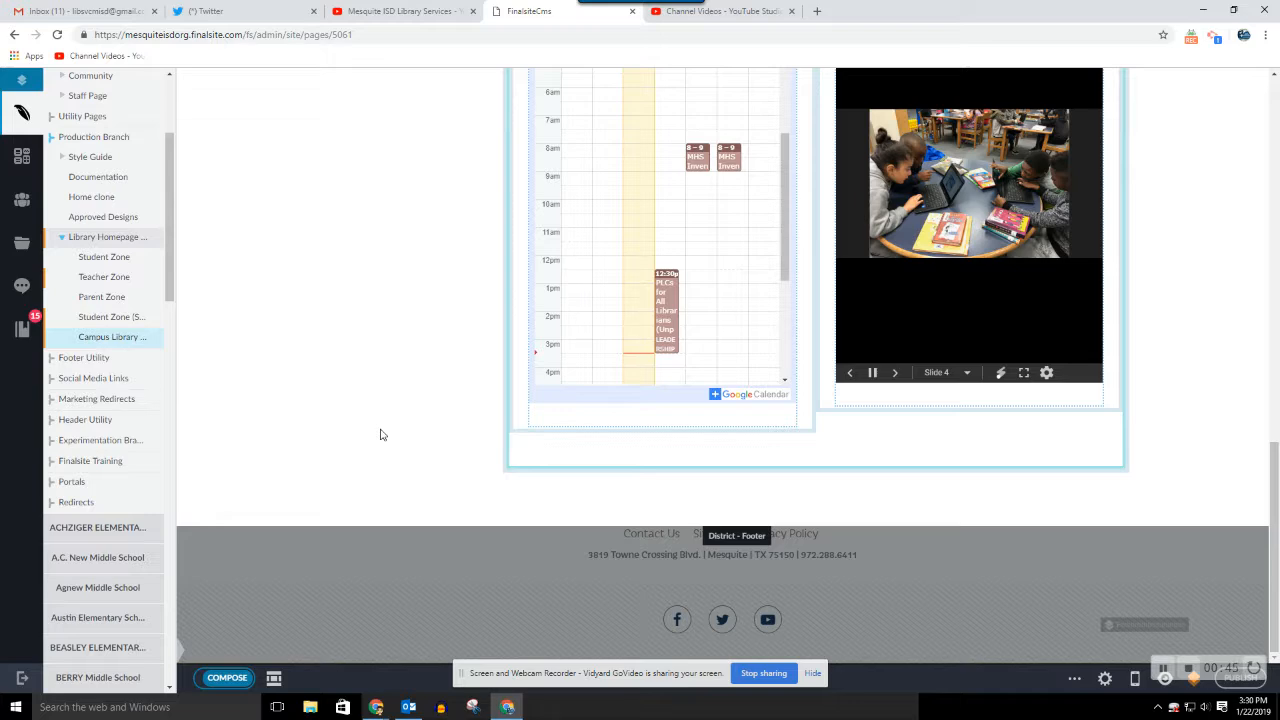
scroll(470, 440, up, 10)
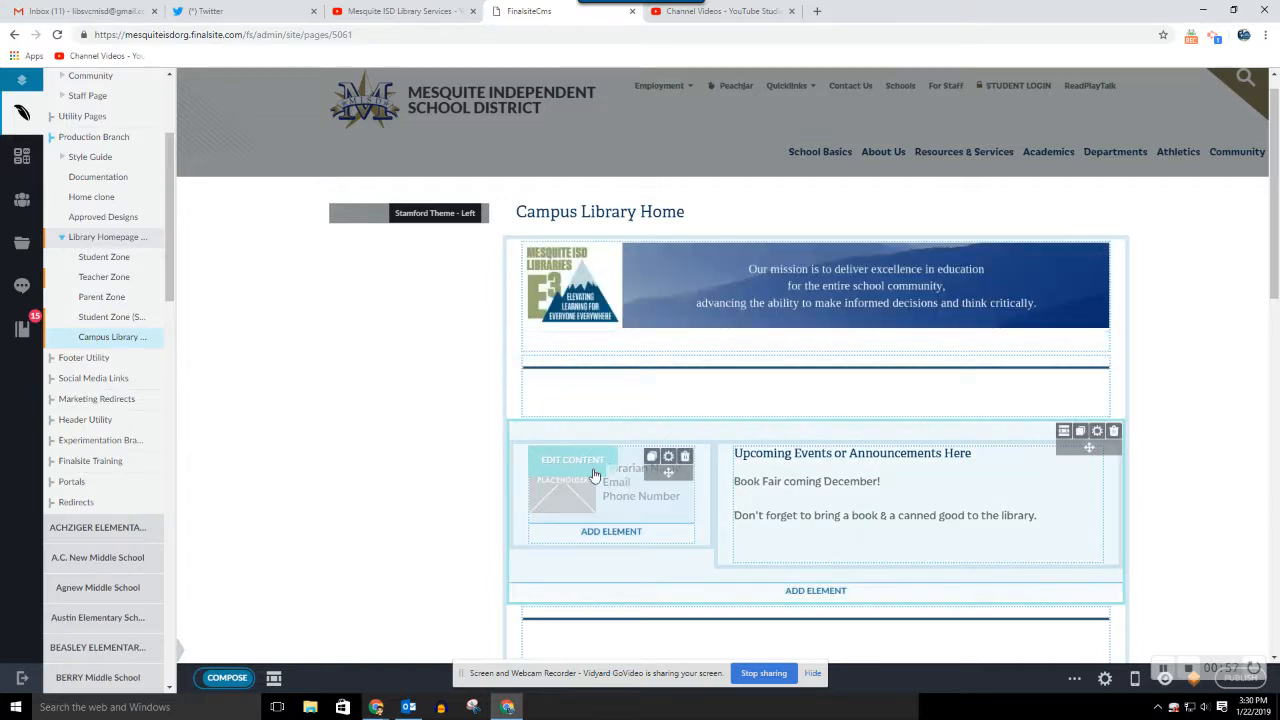
Open the librarian contact block for editing and expand its full set of formatting tools
click(567, 464)
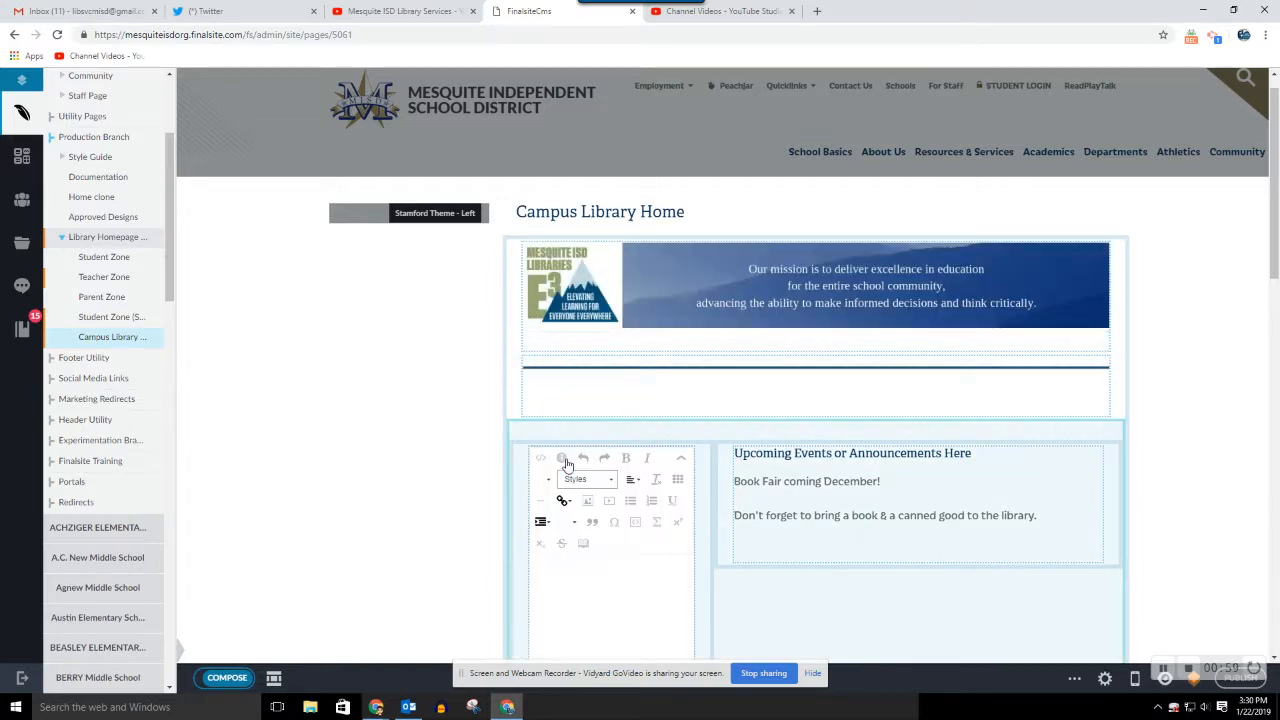
scroll(481, 456, down, 1)
scroll(481, 456, down, 2)
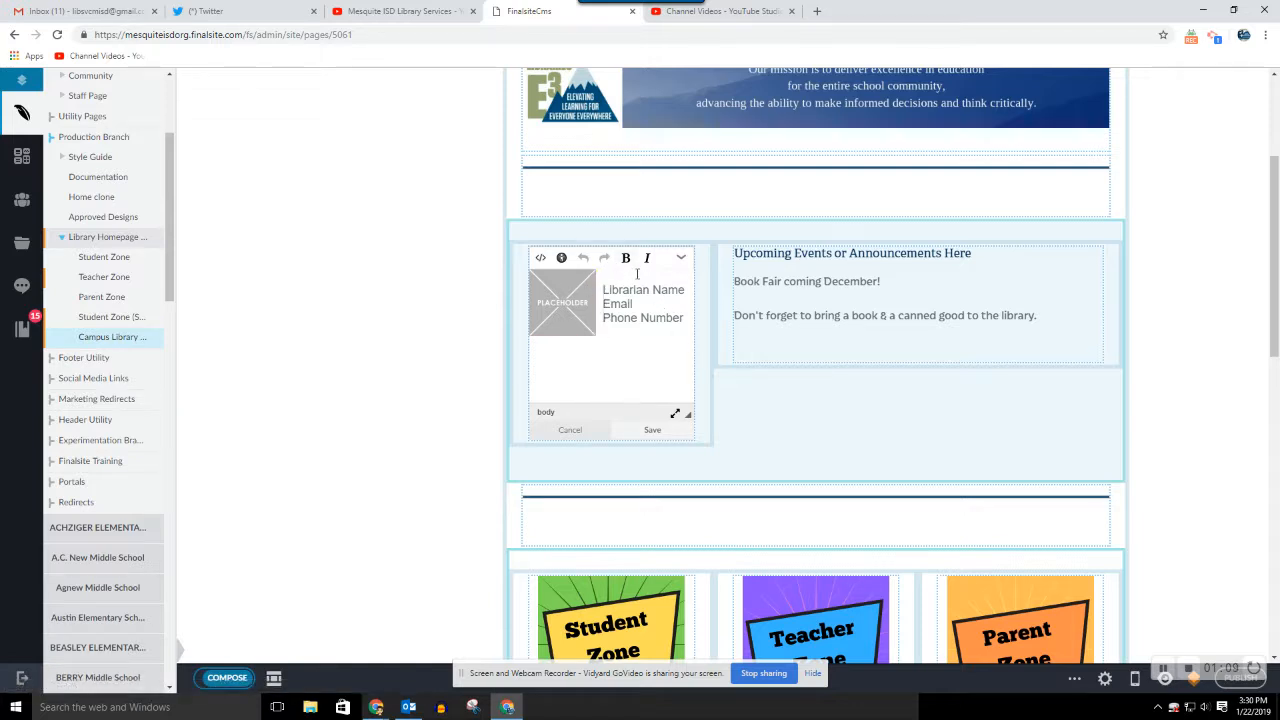
click(681, 260)
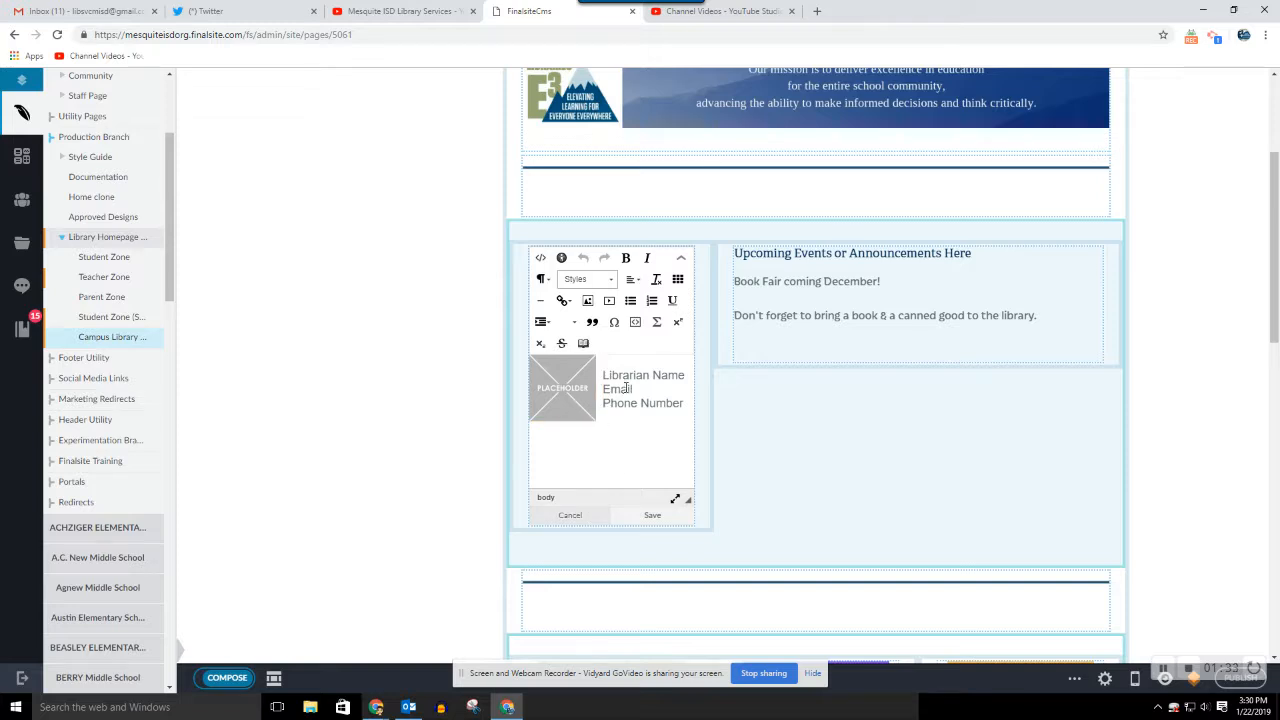
Replace the Phone Number placeholder in the librarian block with the librarian's phone number, correcting its area code
drag(637, 388, 623, 388)
click(624, 375)
drag(681, 380, 620, 383)
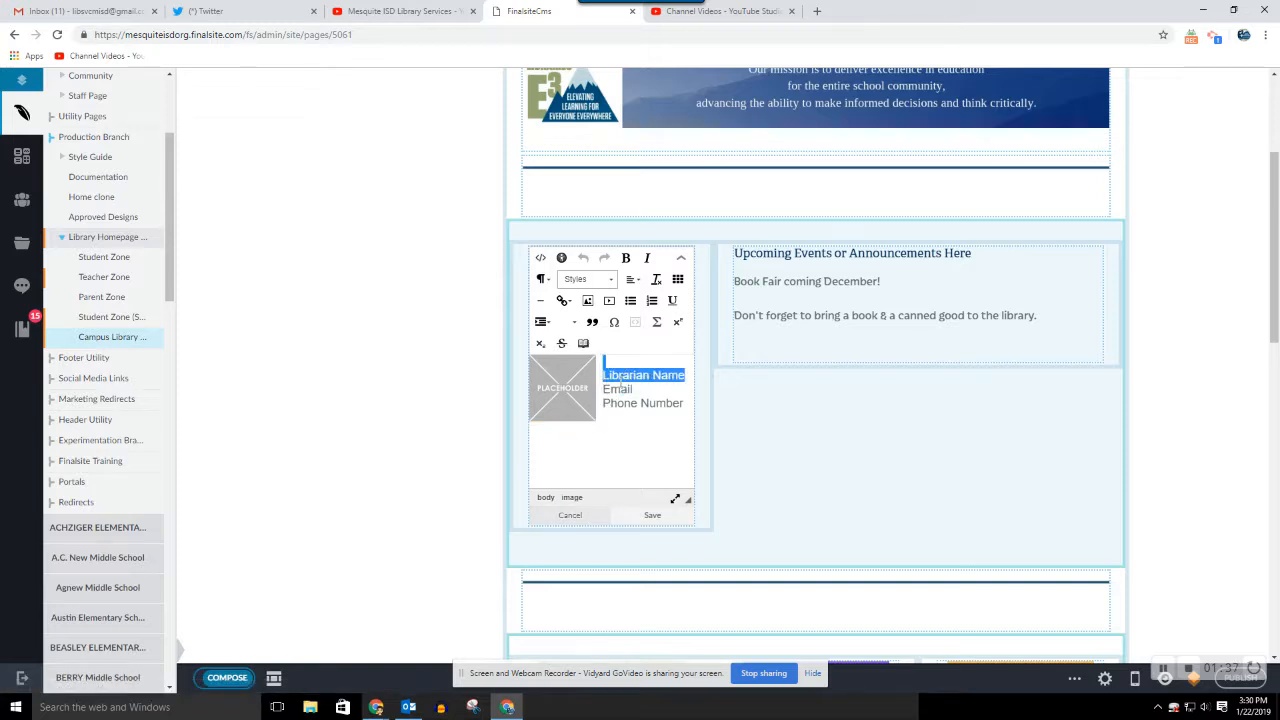
click(681, 404)
drag(683, 403, 609, 405)
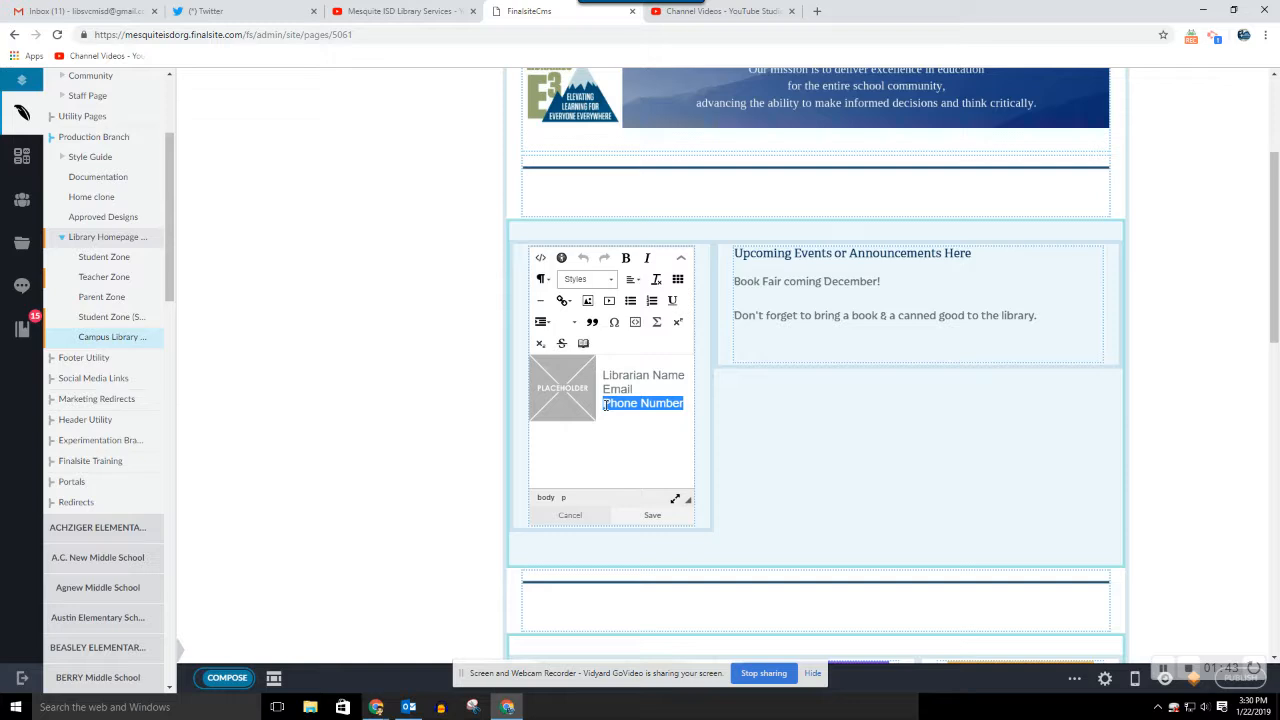
text(16)
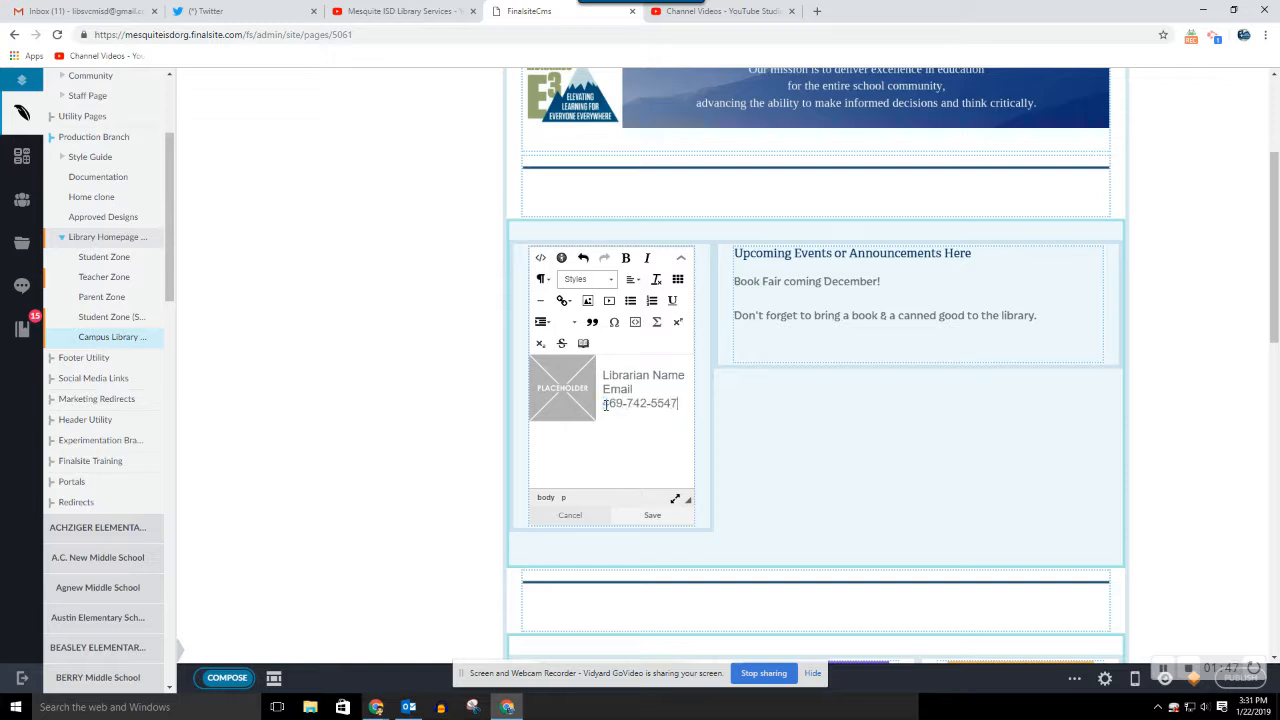
scroll(605, 405, up, 2)
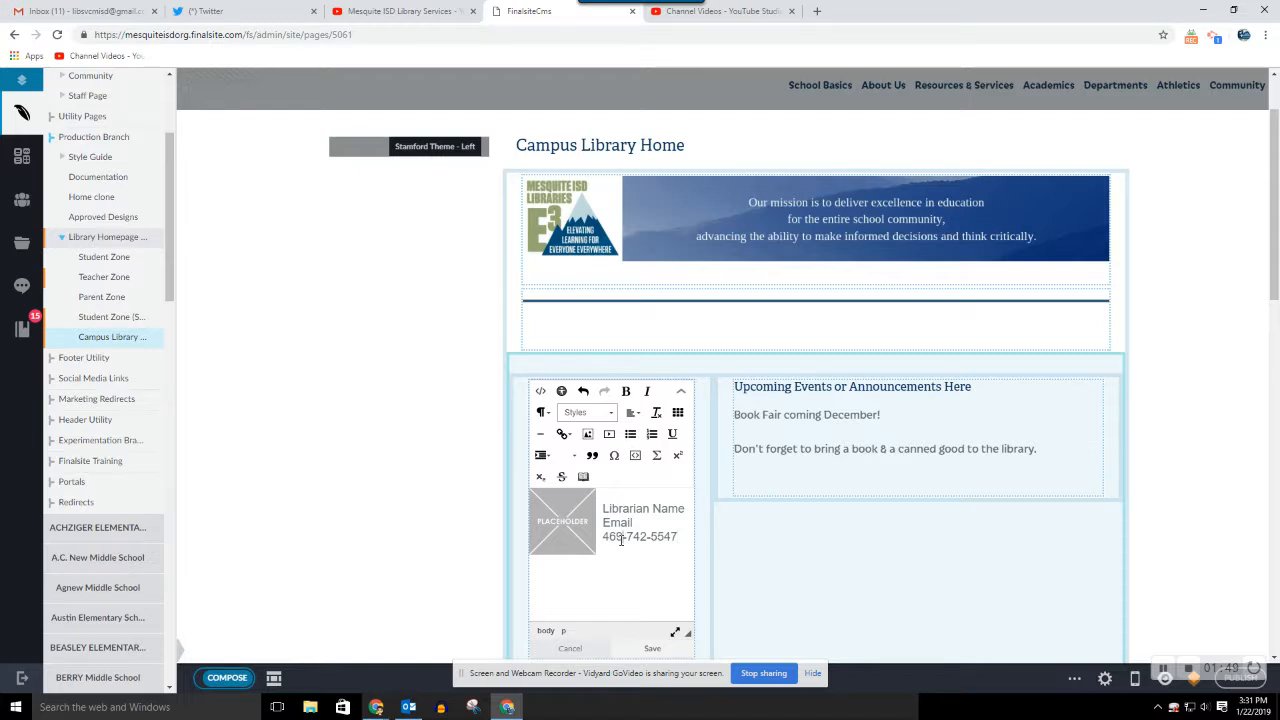
key(BackSpace)
key(BackSpace)
key(BackSpace)
text(972)
click(578, 527)
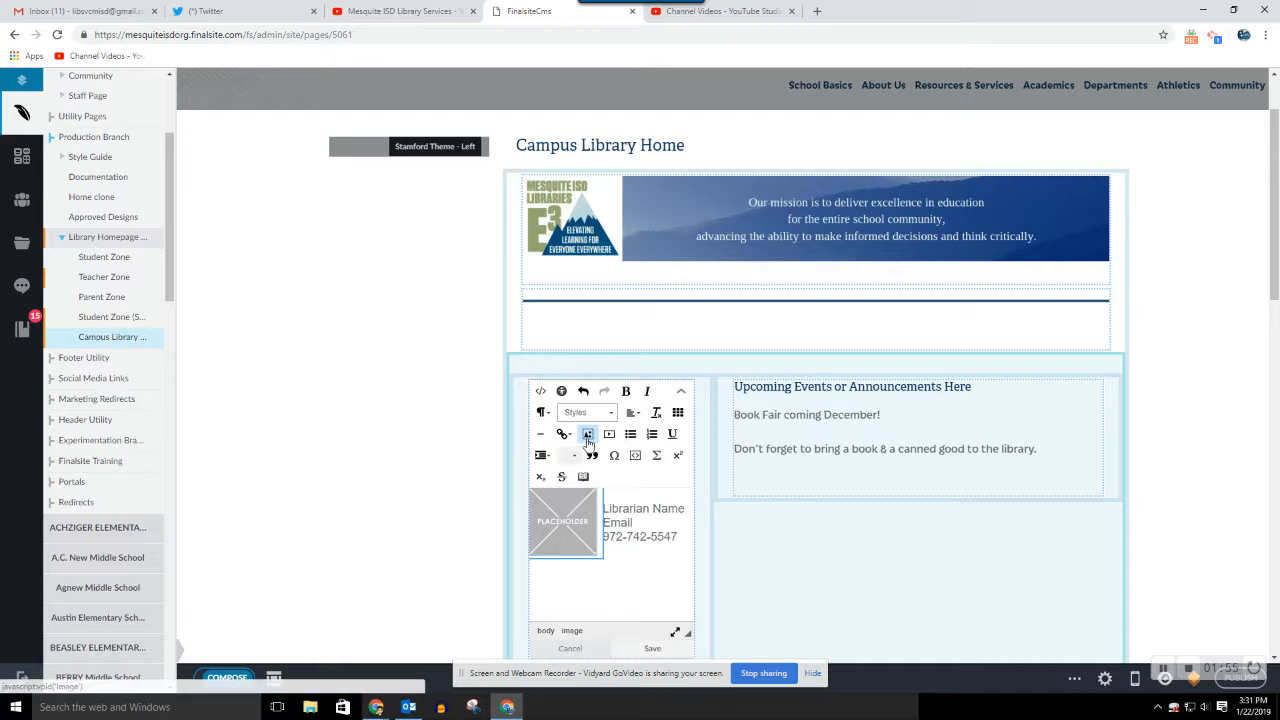
right_click(591, 521)
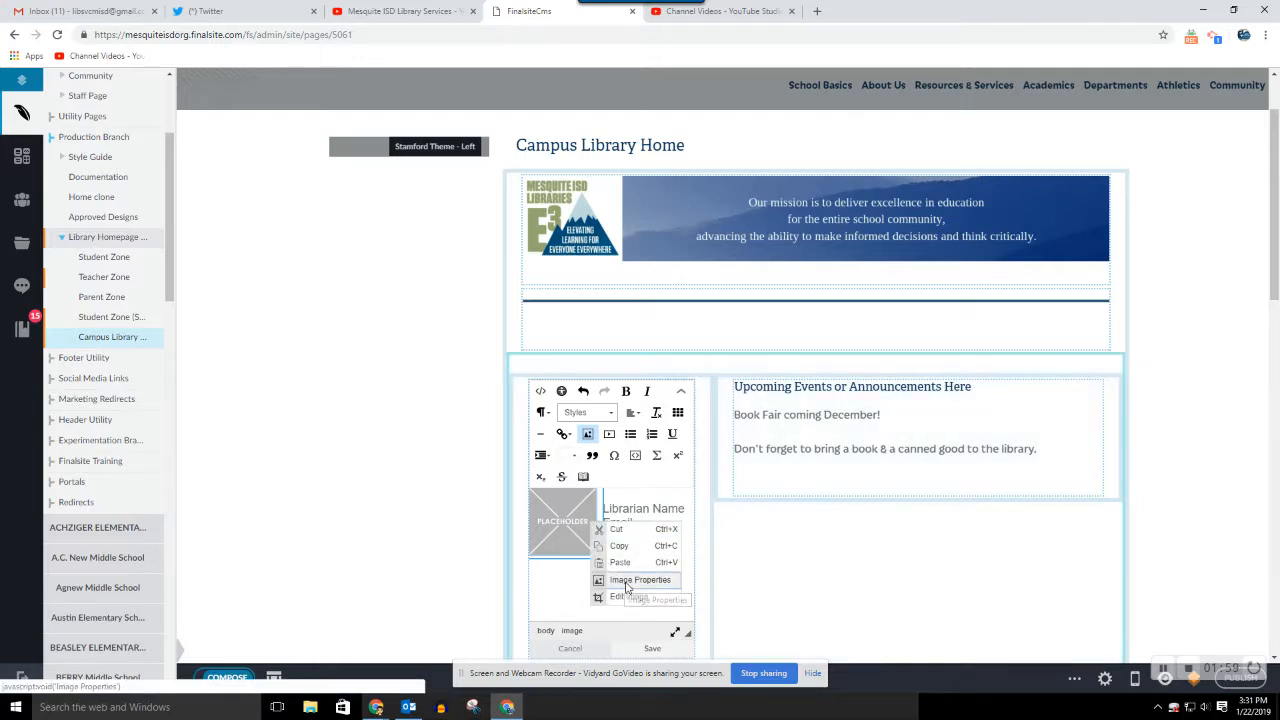
click(630, 580)
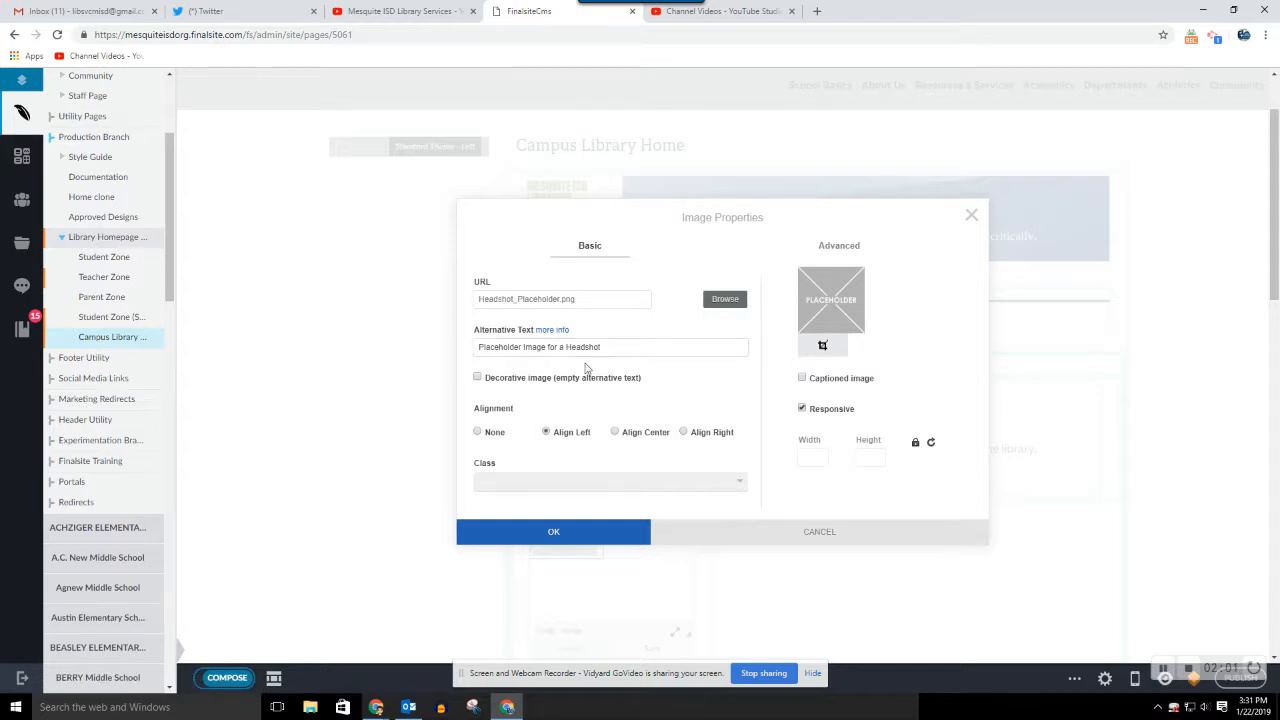
click(822, 533)
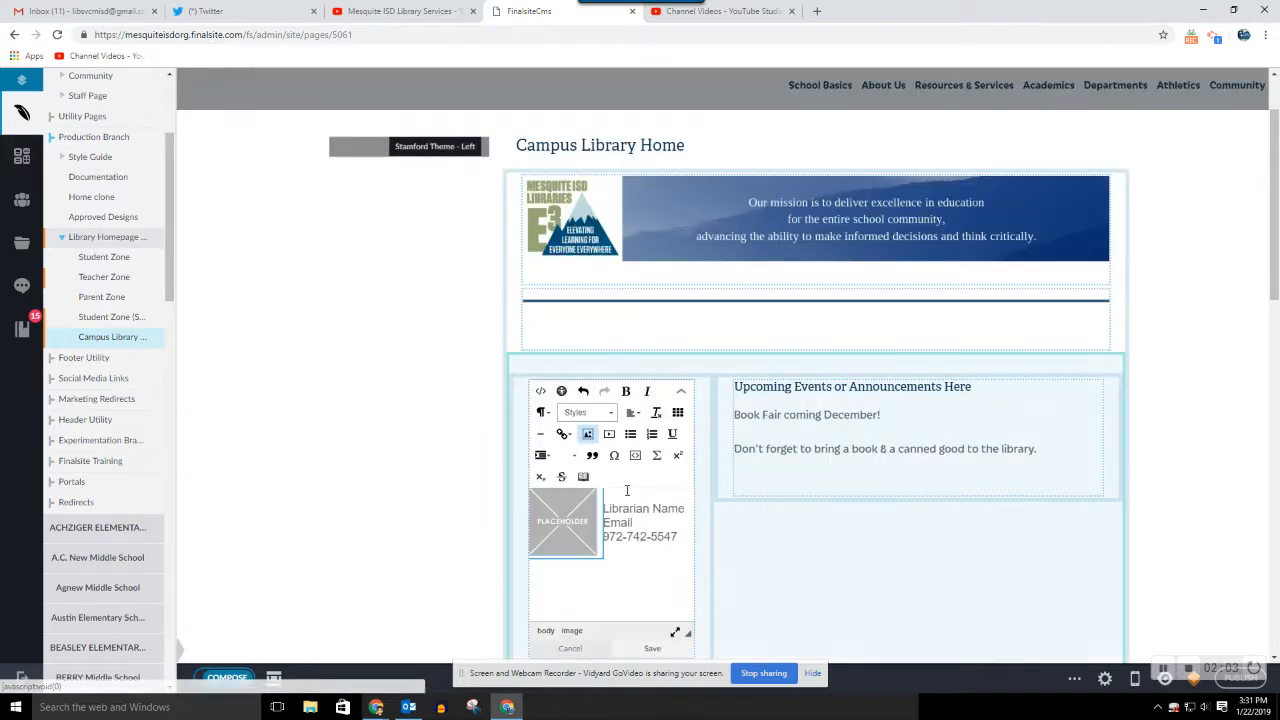
click(614, 560)
Cut the placeholder headshot image out of the librarian block
click(591, 546)
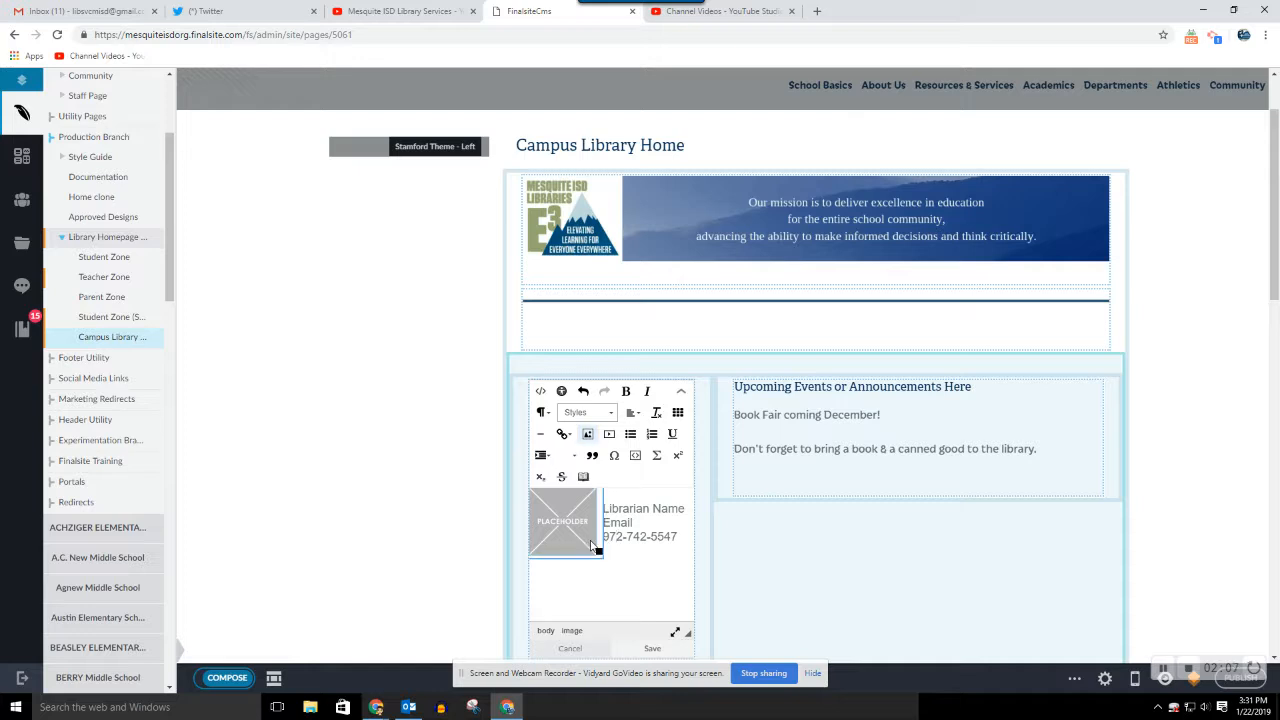
right_click(591, 546)
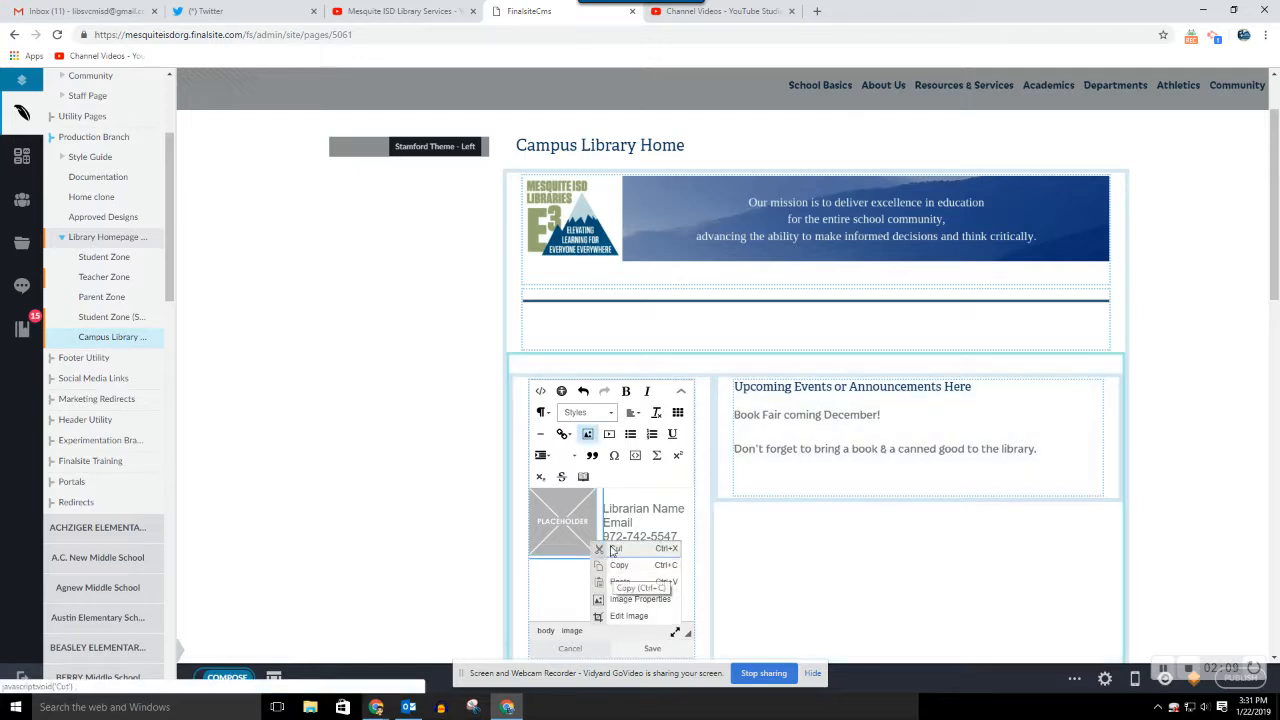
click(610, 545)
Insert the image EmmaBitmoji_LetsGo.png from the Library Services resource folder into the librarian block
click(589, 437)
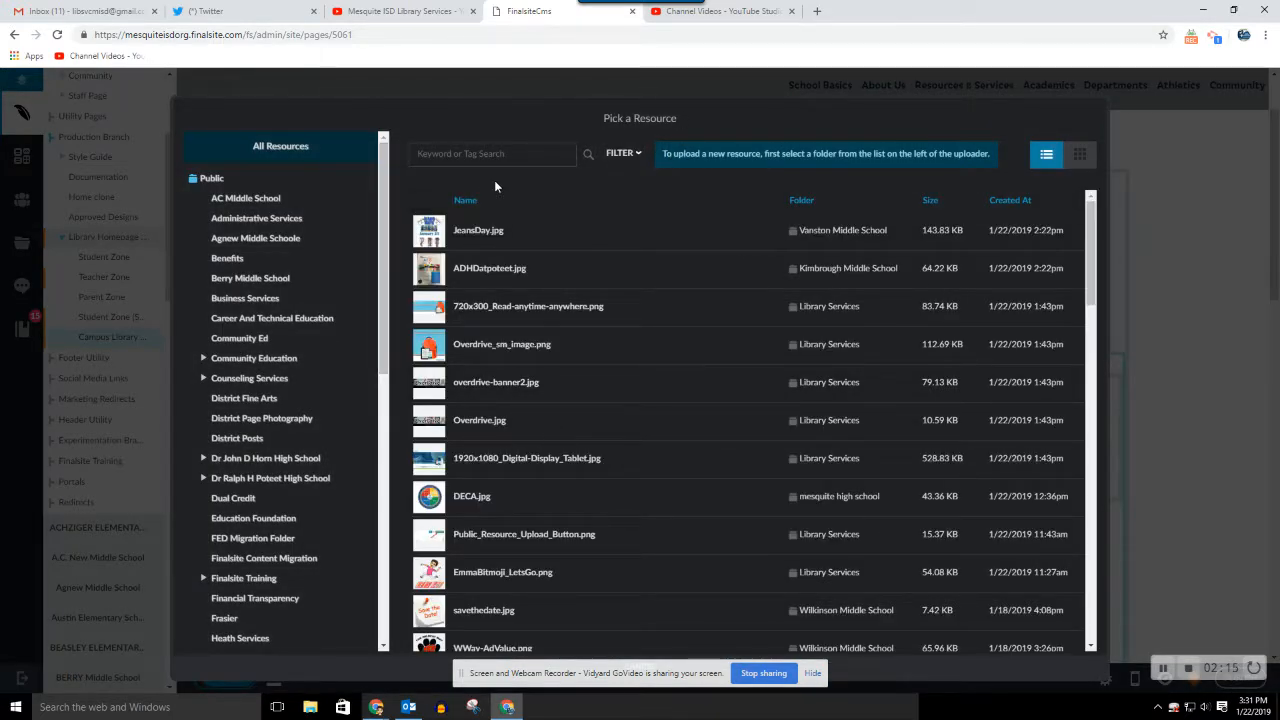
drag(392, 222, 388, 393)
click(203, 394)
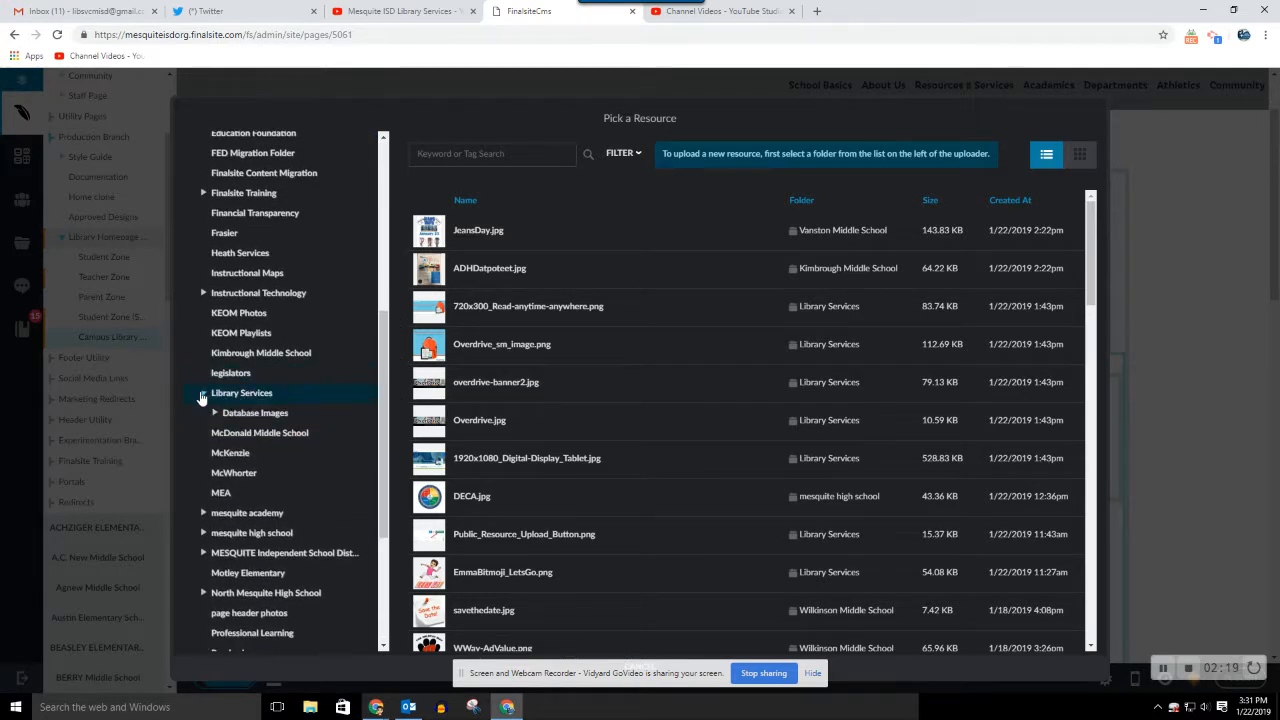
click(213, 414)
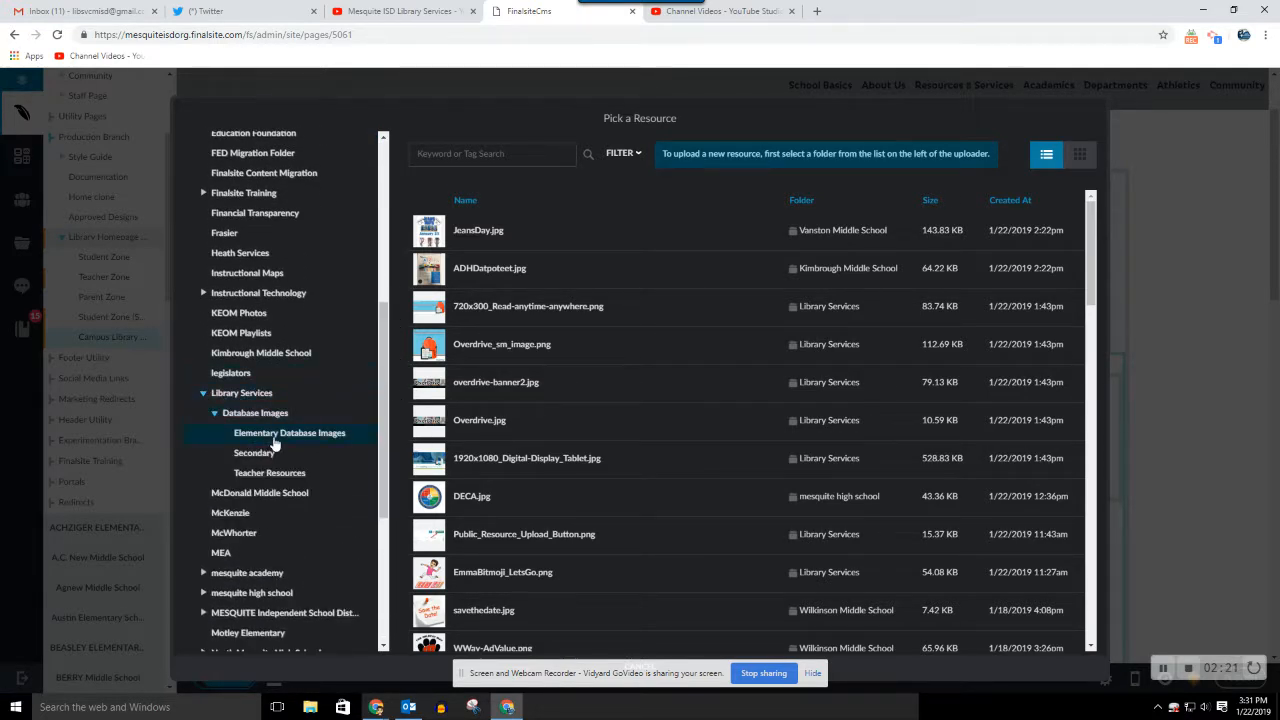
click(245, 398)
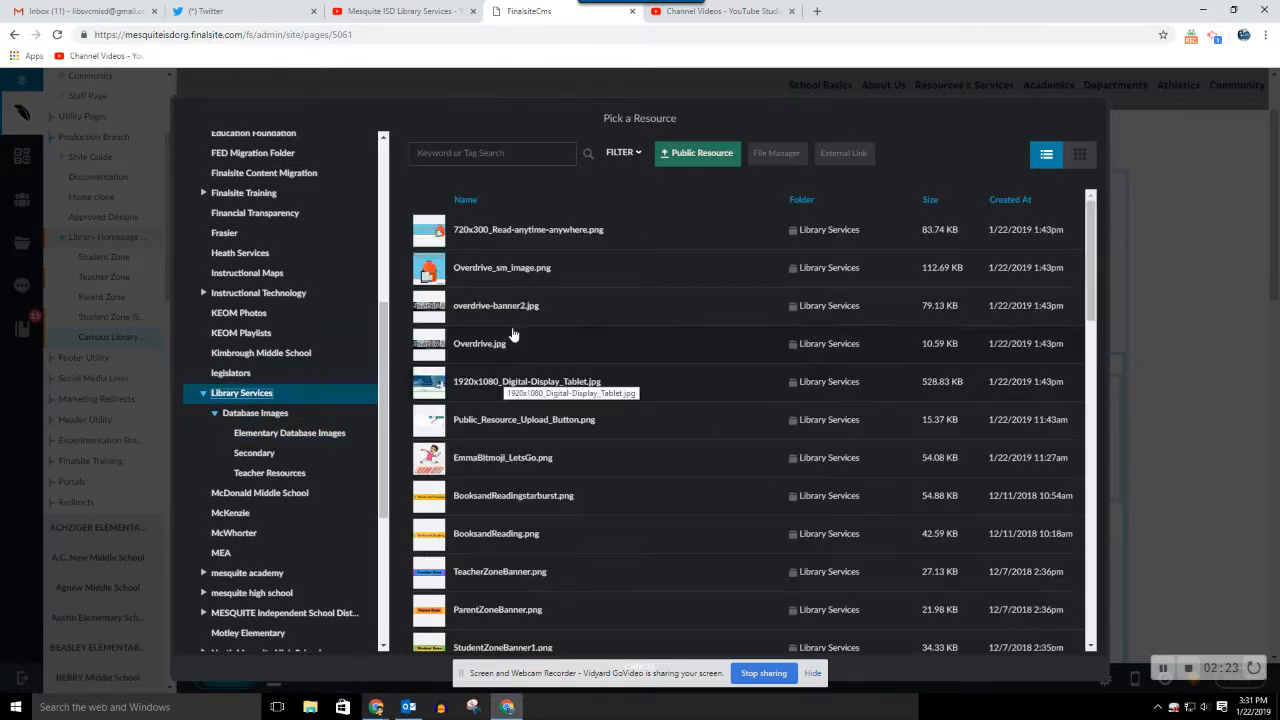
scroll(517, 404, down, 2)
click(417, 252)
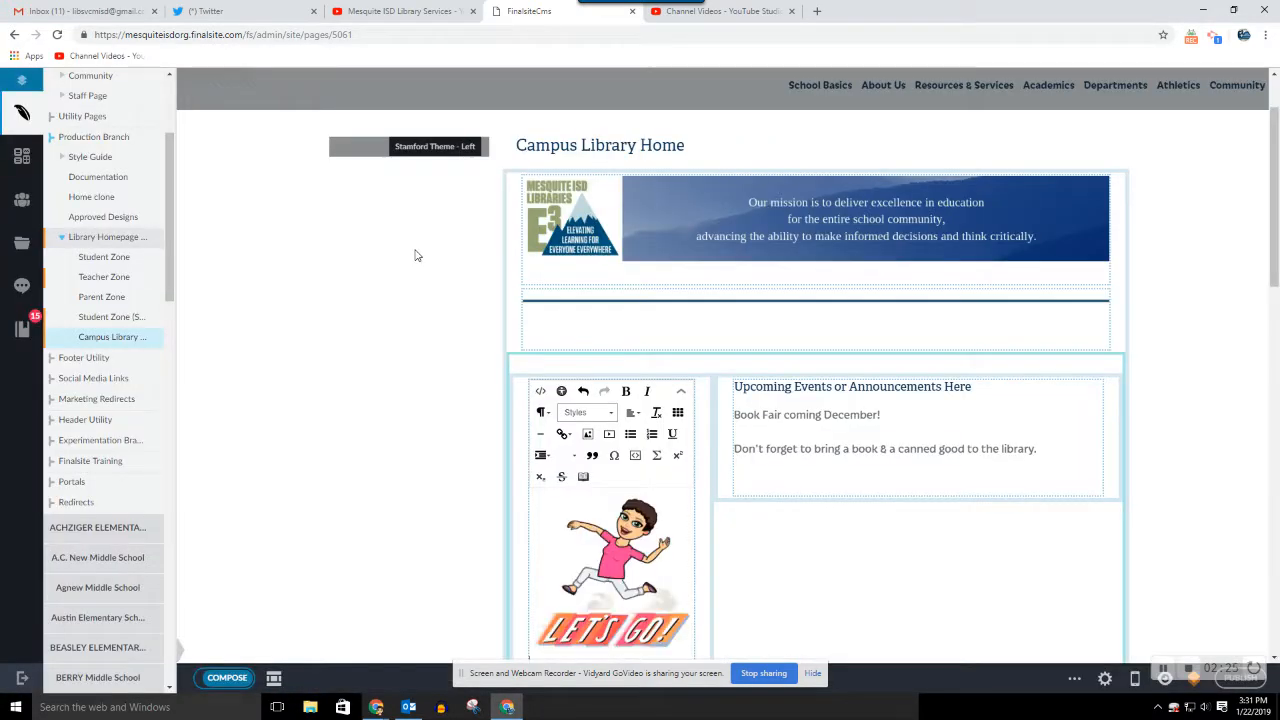
Open the inserted Bitmoji image in the image editor and crop it to the head, about 115 by 121 pixels
scroll(700, 500, down, 2)
click(676, 500)
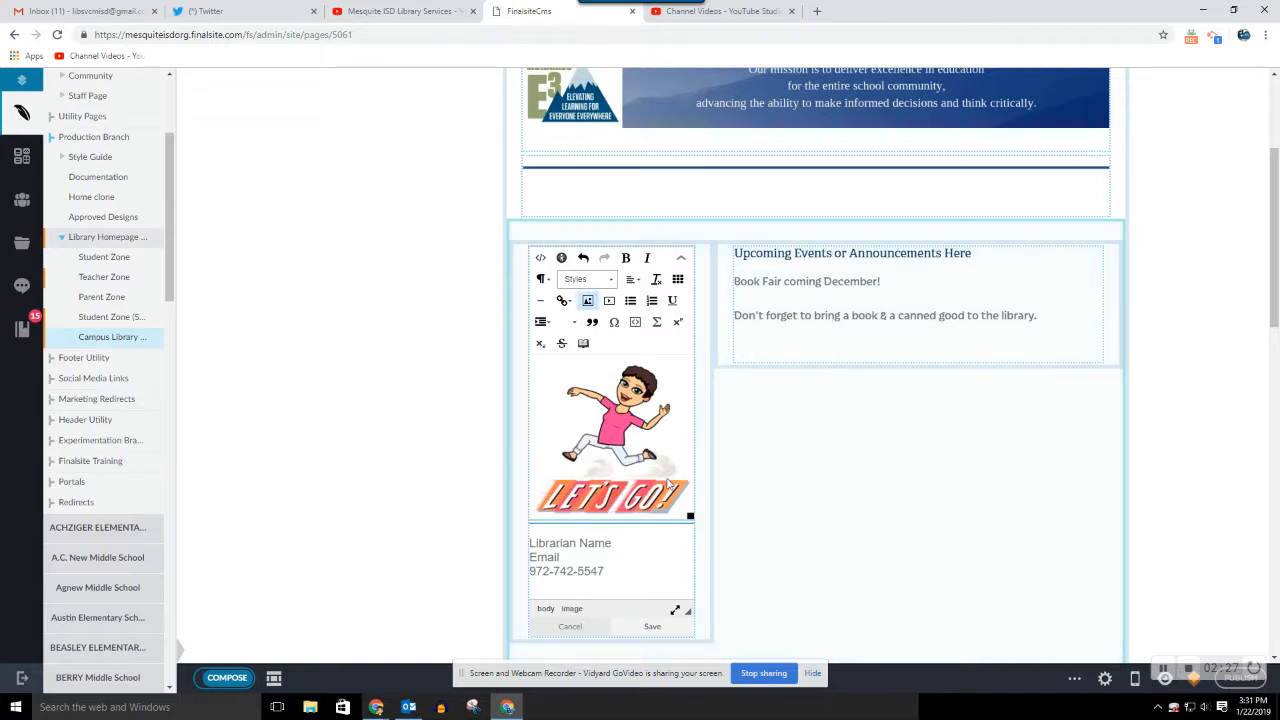
right_click(623, 404)
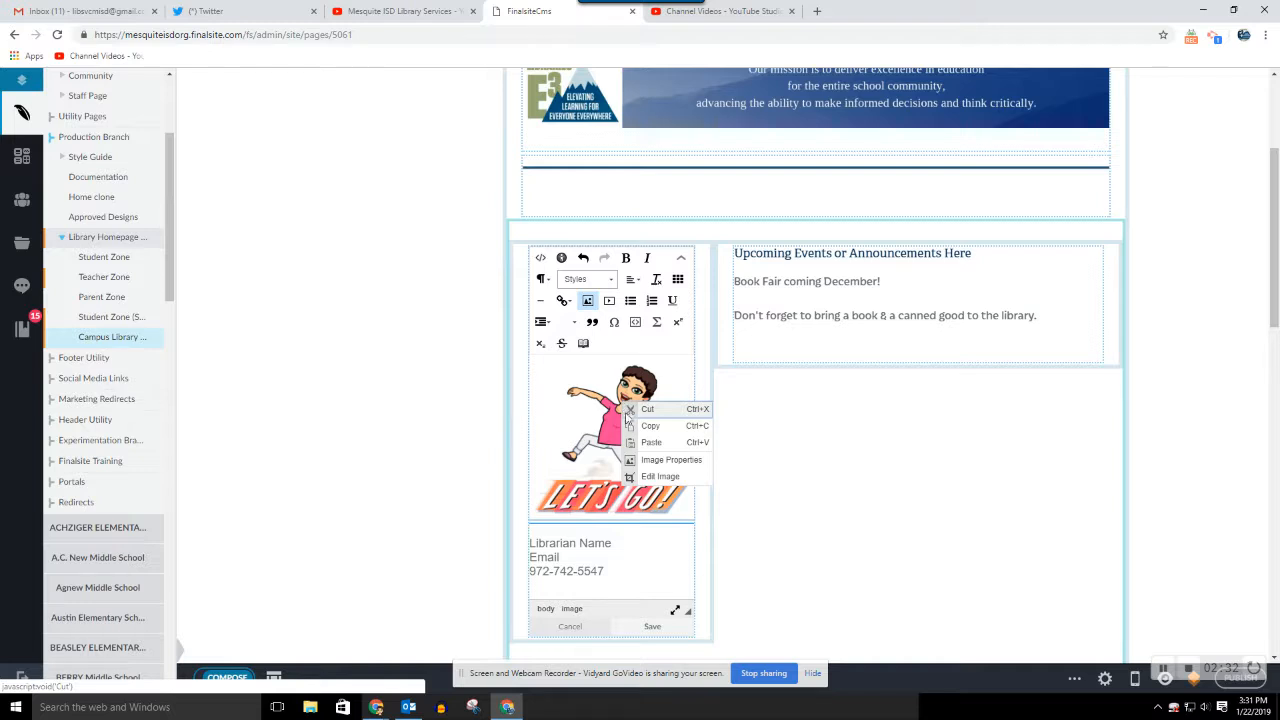
click(655, 460)
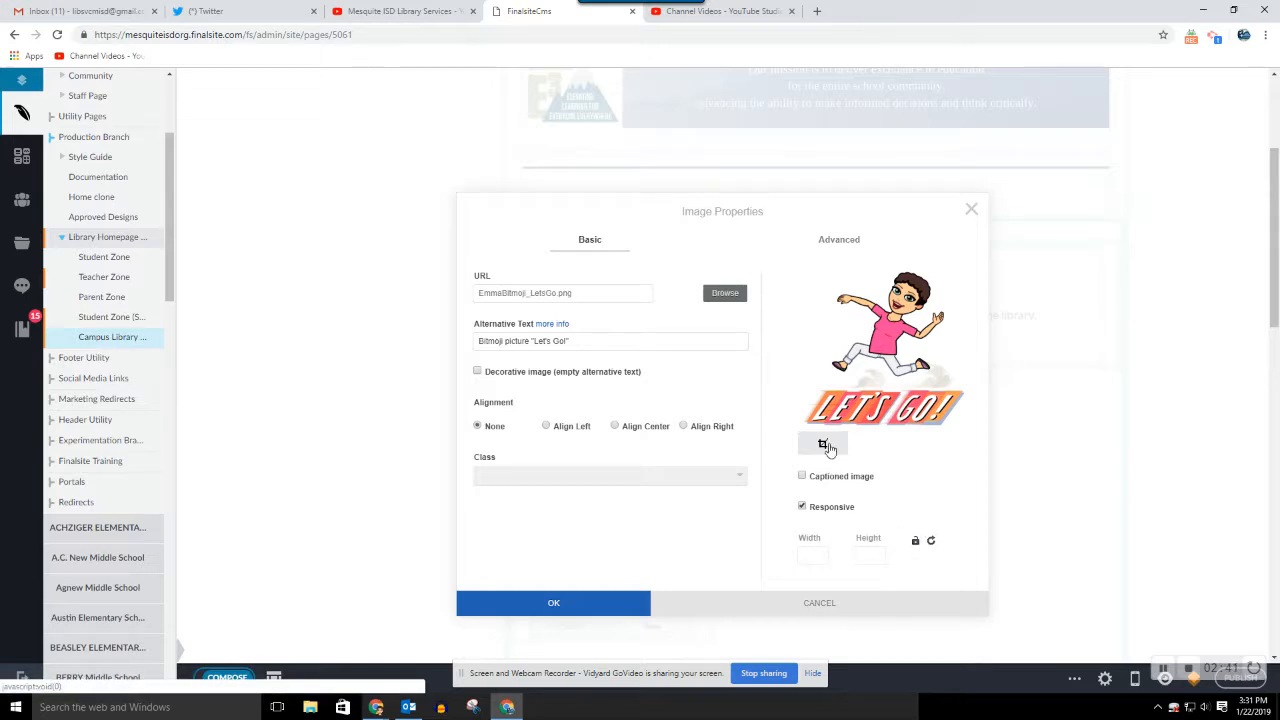
click(829, 448)
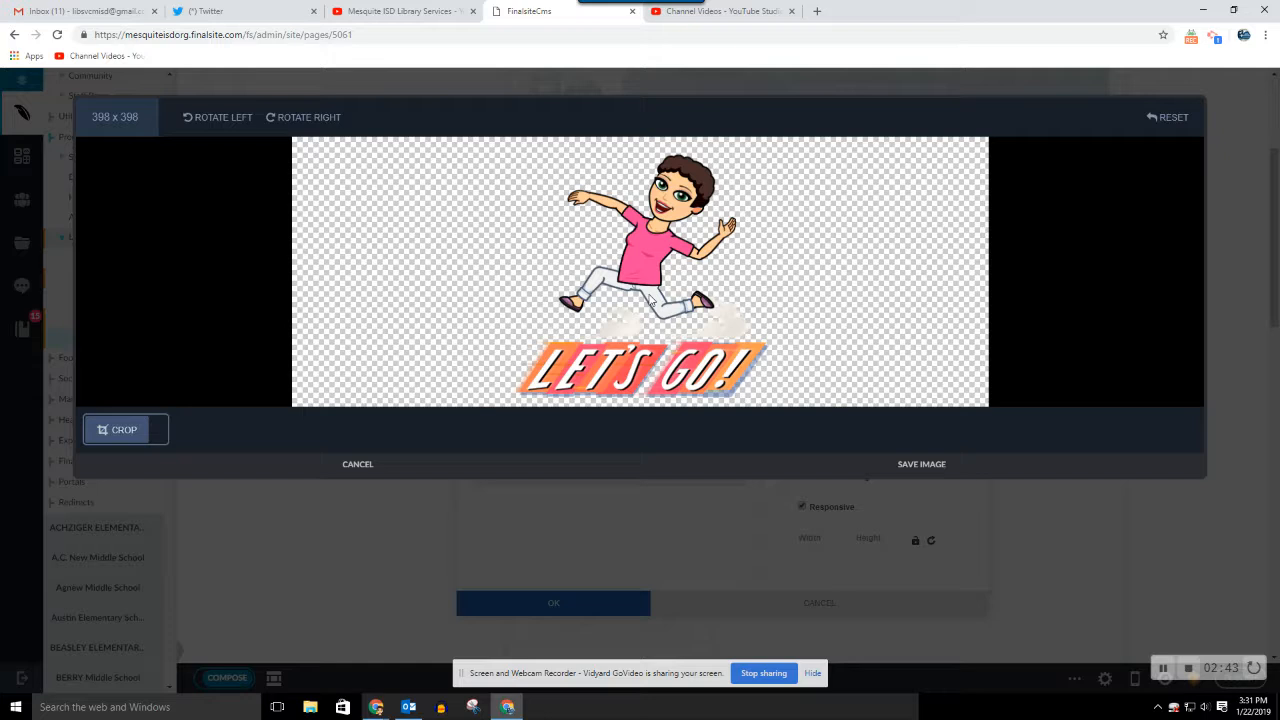
click(130, 430)
drag(772, 407, 727, 237)
mouse_move(507, 236)
mouse_down()
mouse_move(507, 250)
mouse_move(507, 232)
mouse_up()
drag(505, 184, 643, 204)
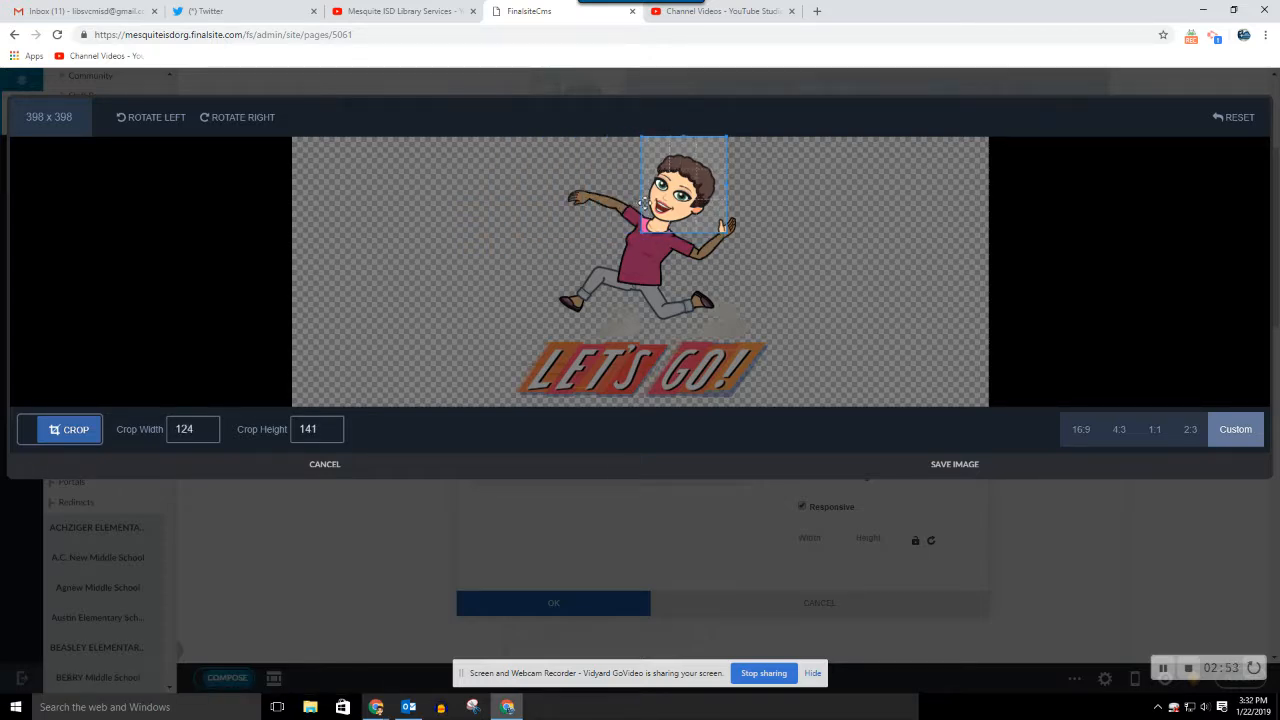
drag(727, 187, 721, 188)
drag(681, 137, 684, 149)
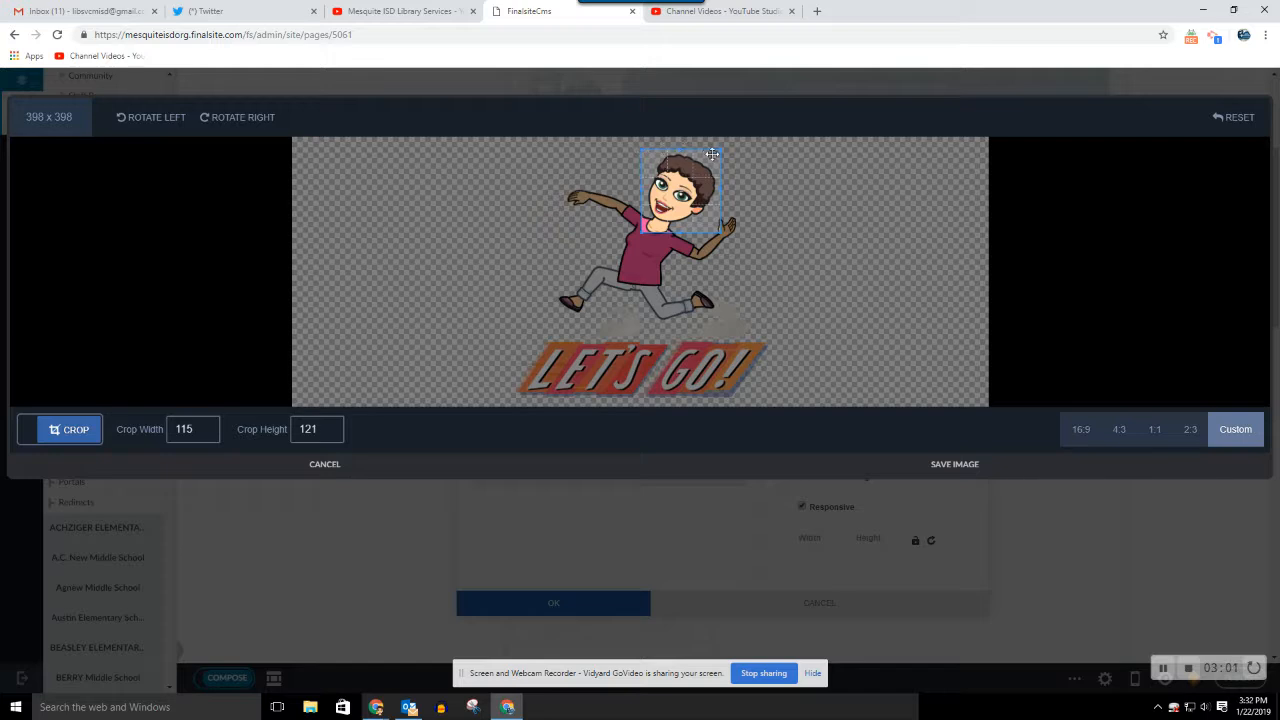
drag(683, 230, 681, 226)
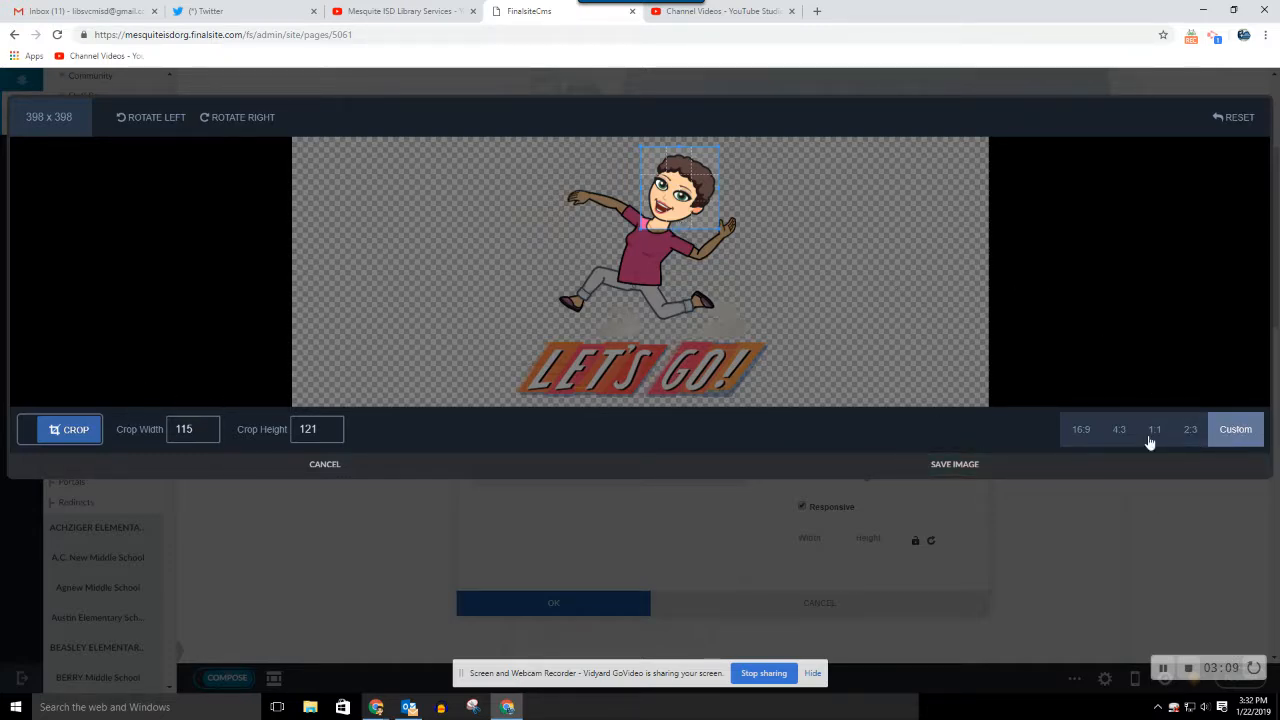
Save the cropped image as a new resource named EmmaBitmoji_Head in the Library Services folder
click(906, 466)
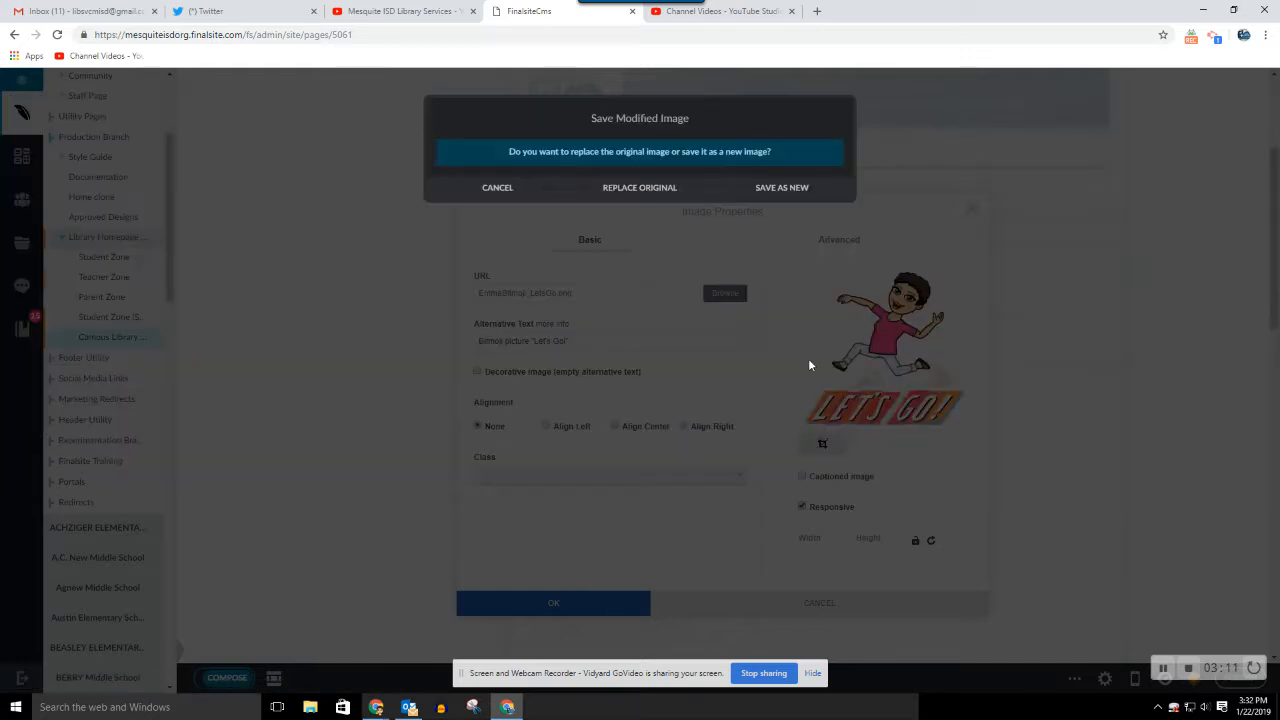
click(630, 186)
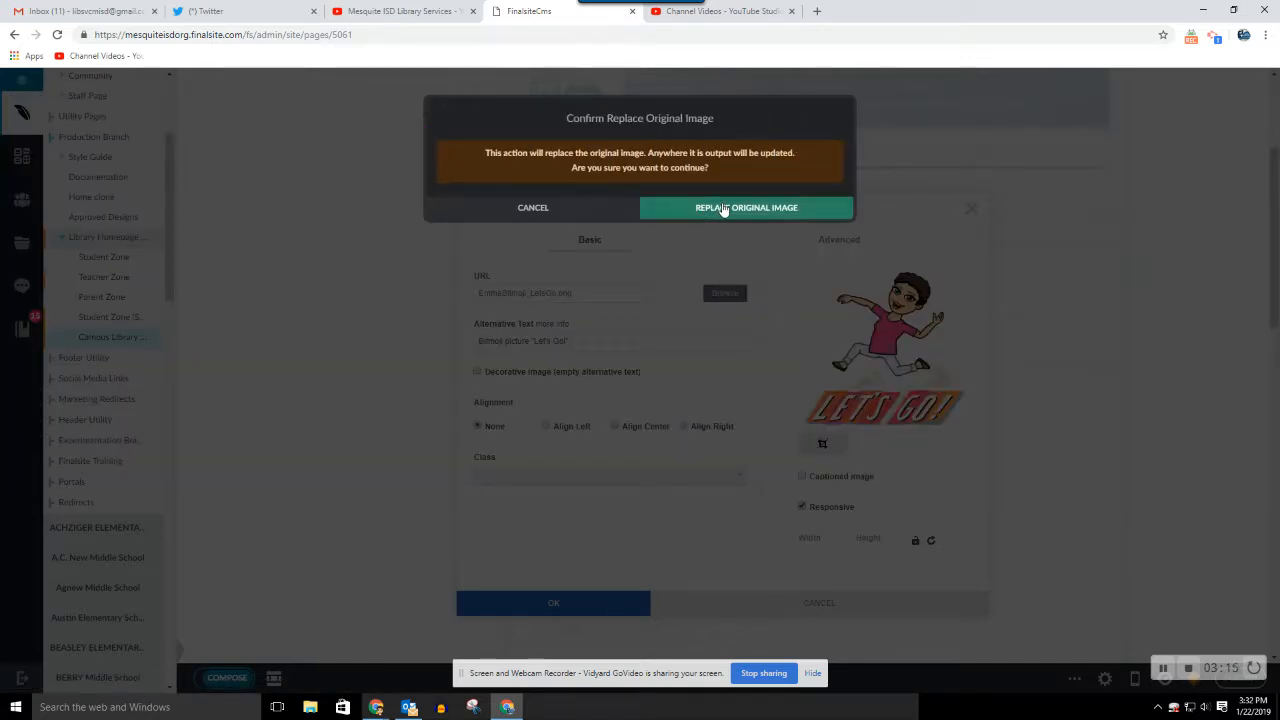
click(565, 206)
click(781, 188)
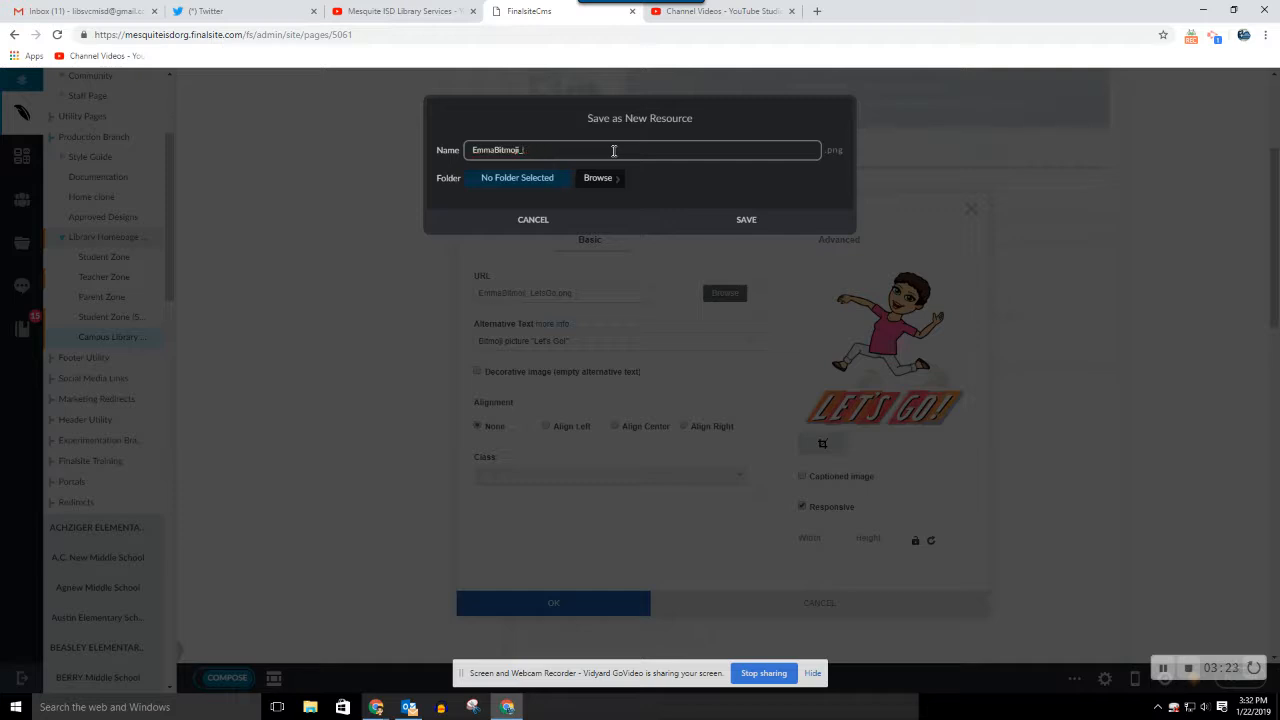
click(744, 232)
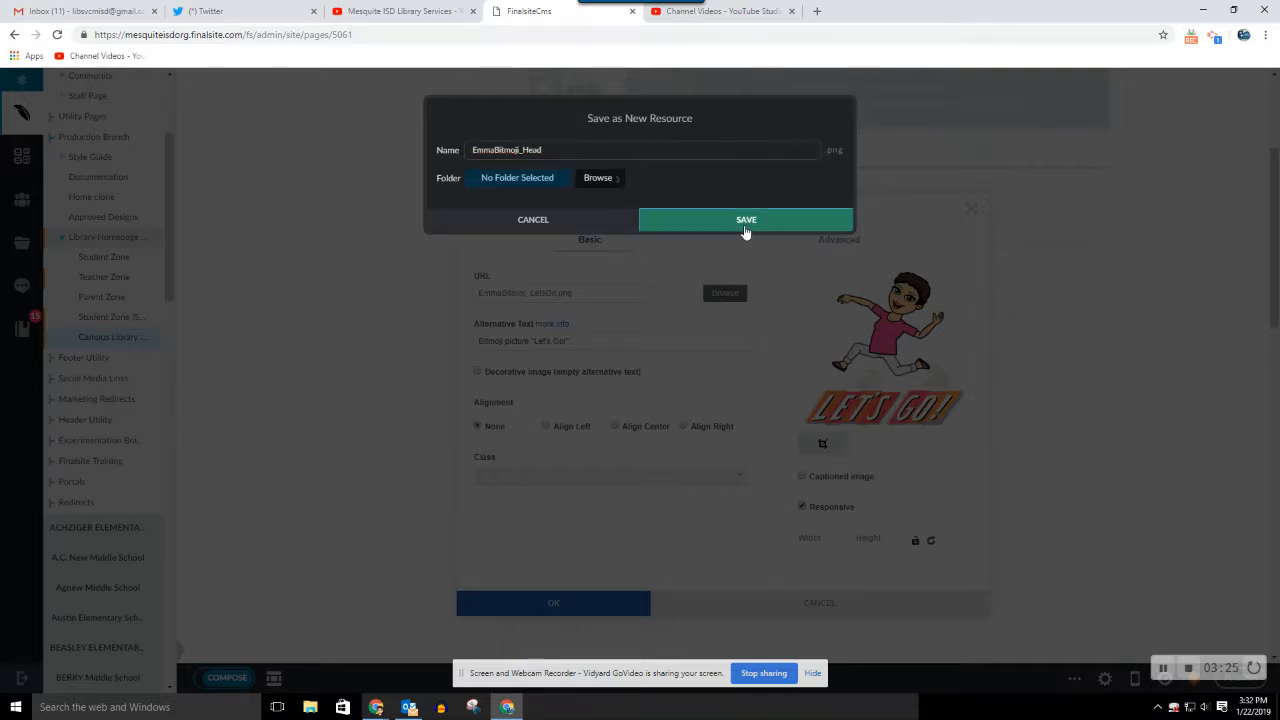
click(754, 112)
click(600, 178)
drag(847, 198, 866, 375)
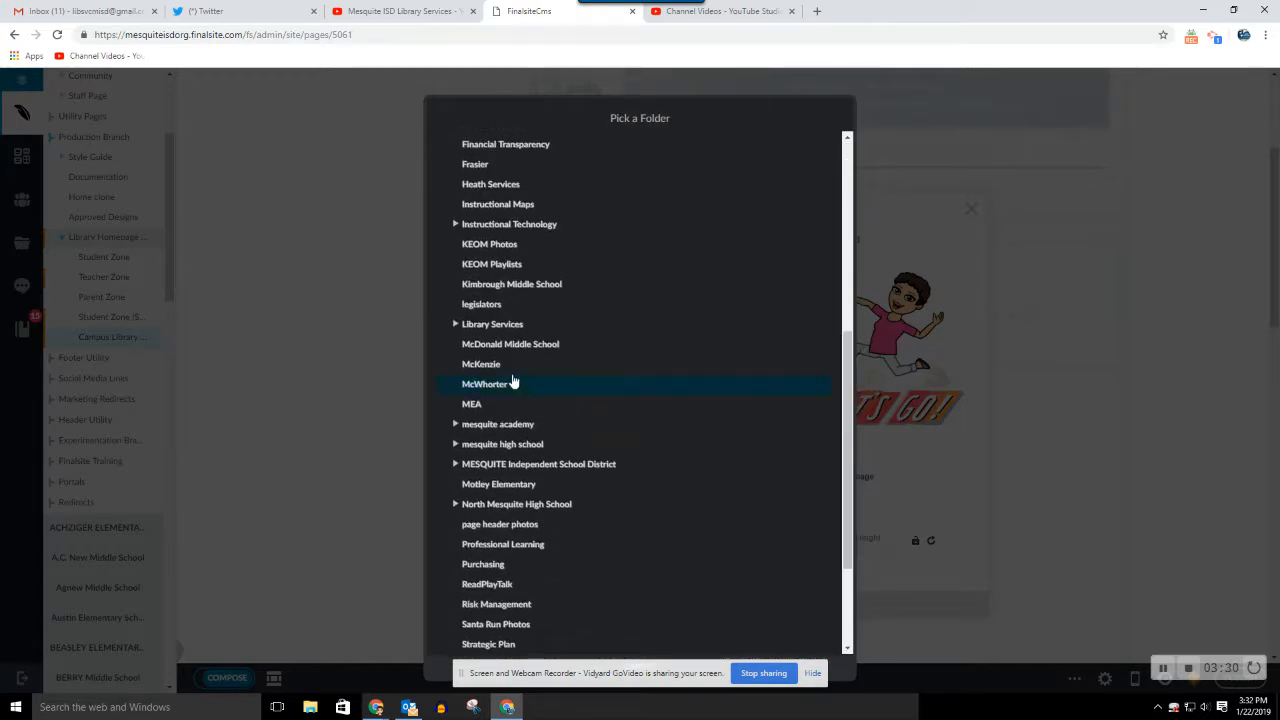
click(466, 323)
click(754, 224)
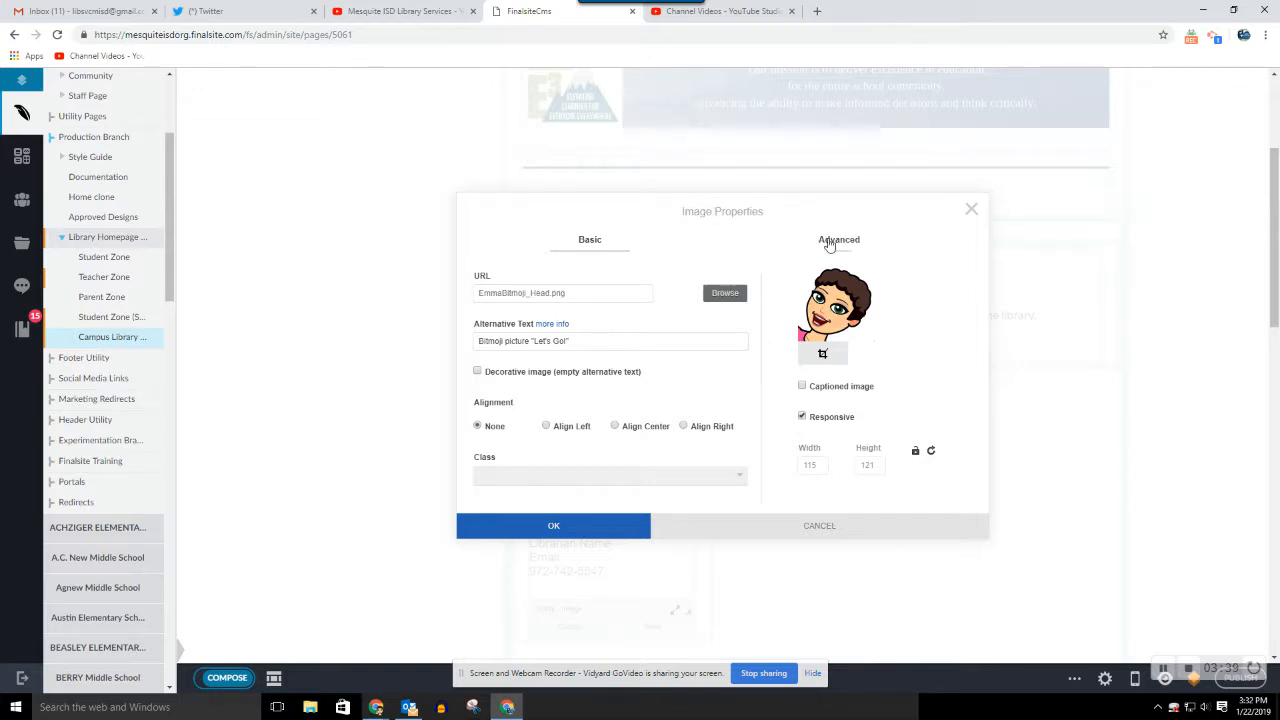
Align the cropped Bitmoji image left and set its right spacing to 10 px
click(546, 427)
click(835, 245)
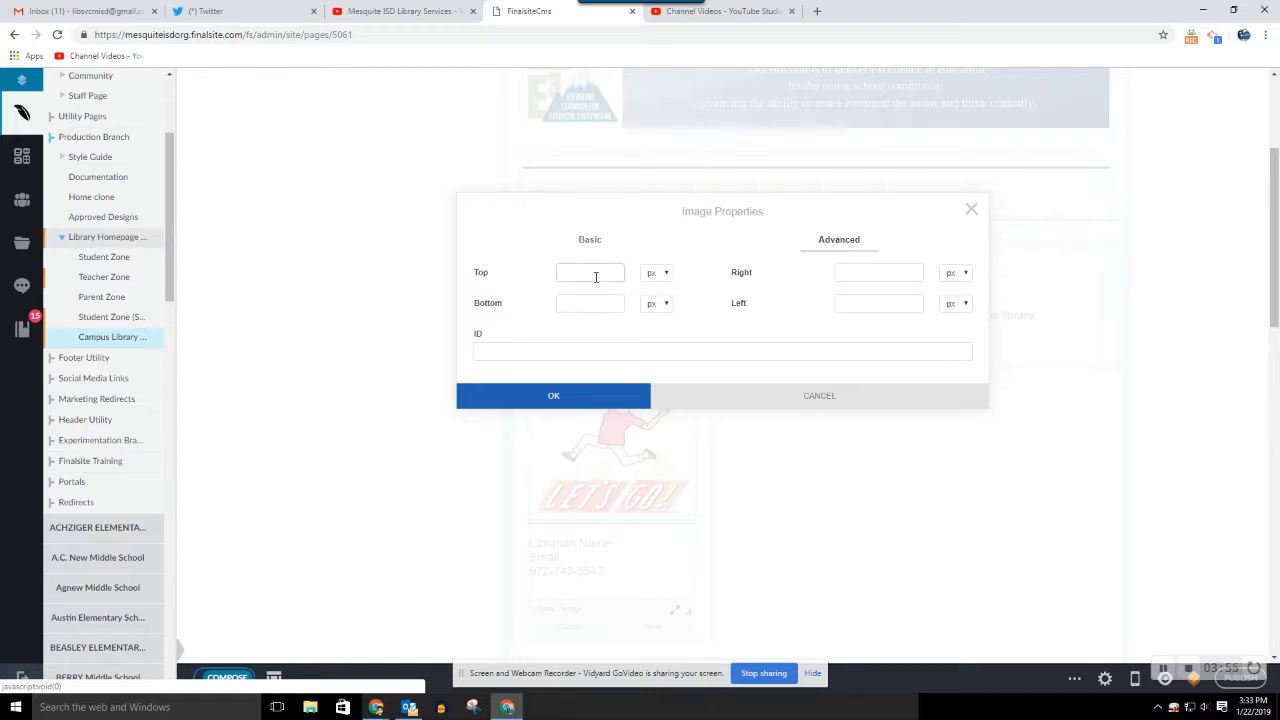
click(877, 272)
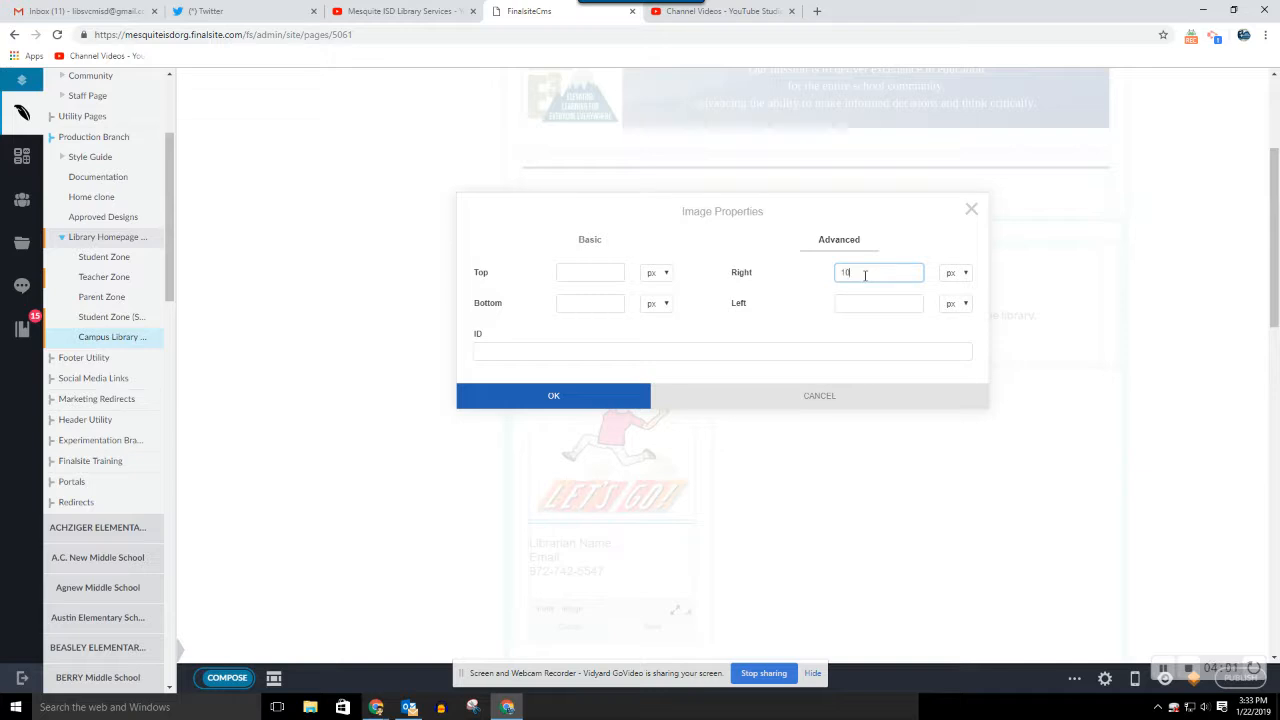
click(545, 397)
click(632, 430)
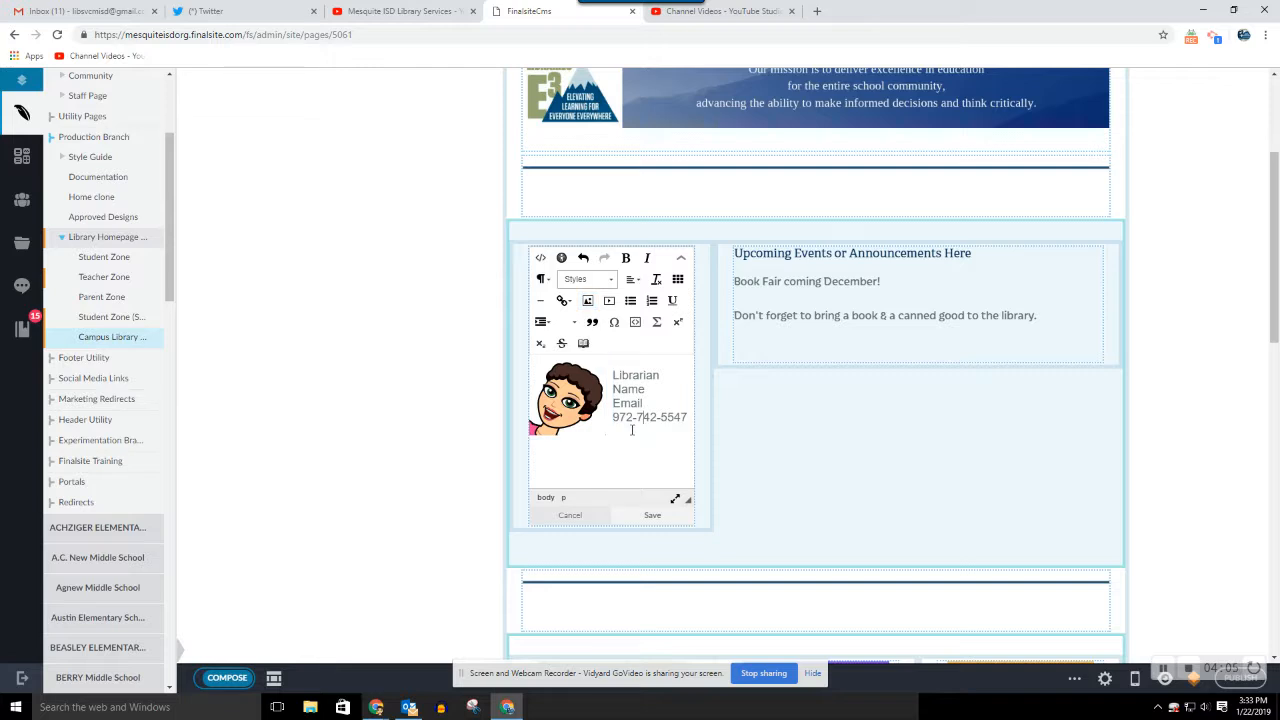
Set the Bitmoji image's right spacing to 20 px
click(596, 400)
right_click(594, 398)
click(625, 455)
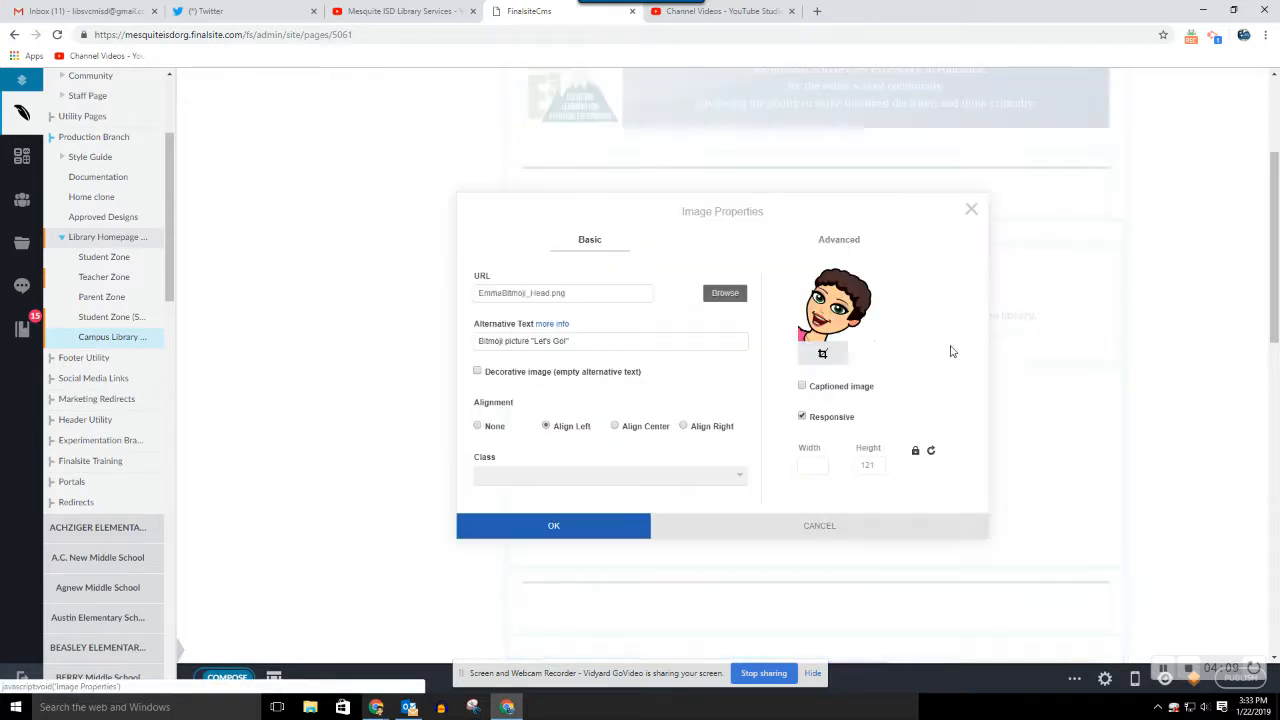
click(838, 247)
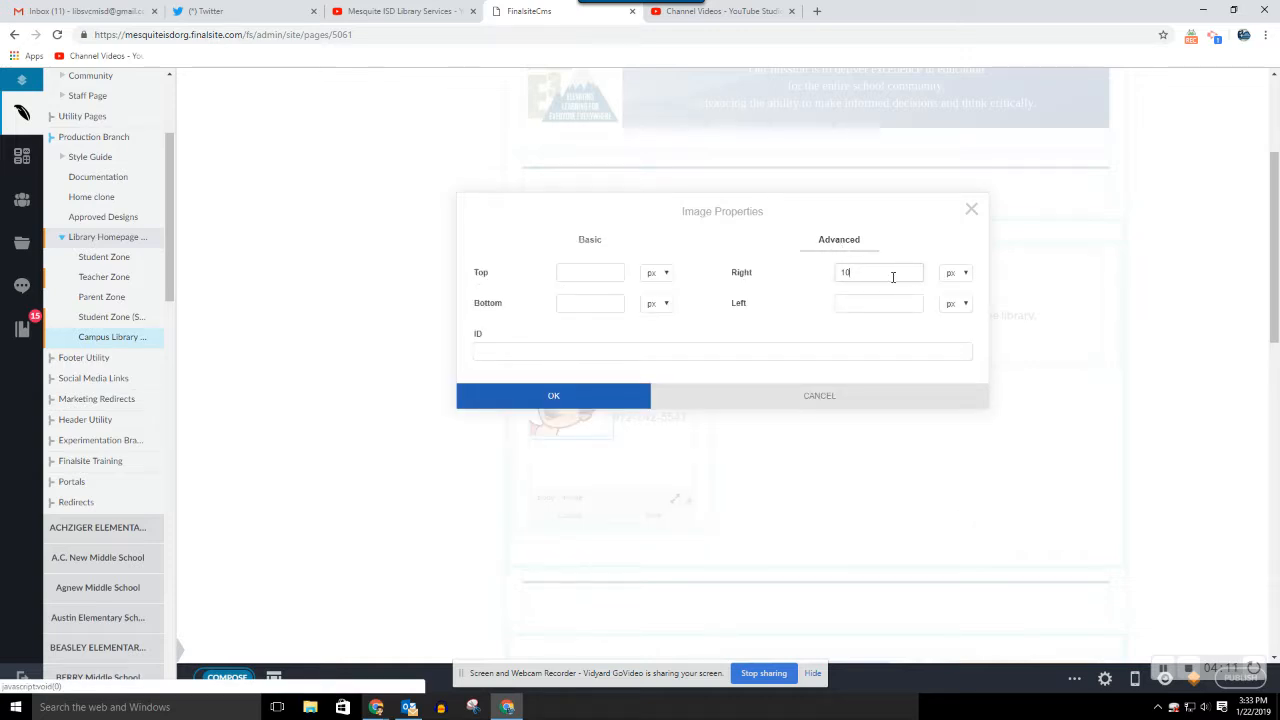
click(885, 274)
text(20)
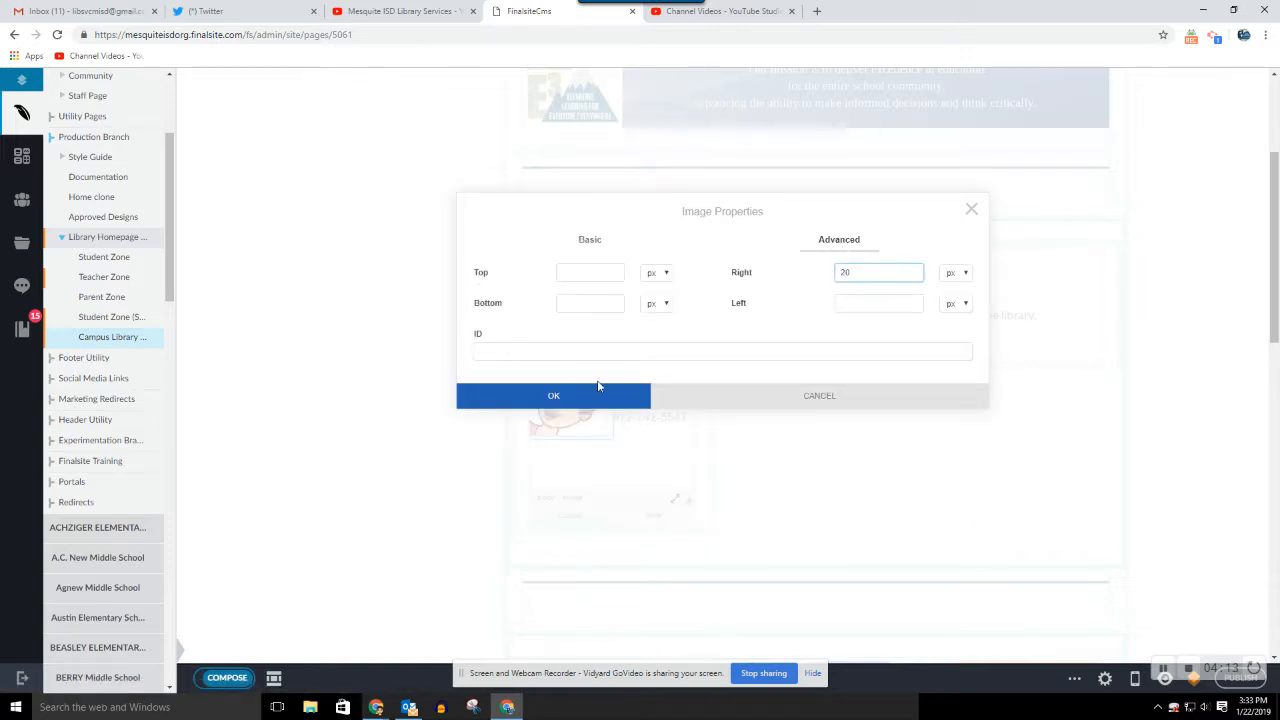
click(556, 399)
Set the Bitmoji image's right spacing to 1 px and save the librarian block
click(570, 400)
right_click(575, 396)
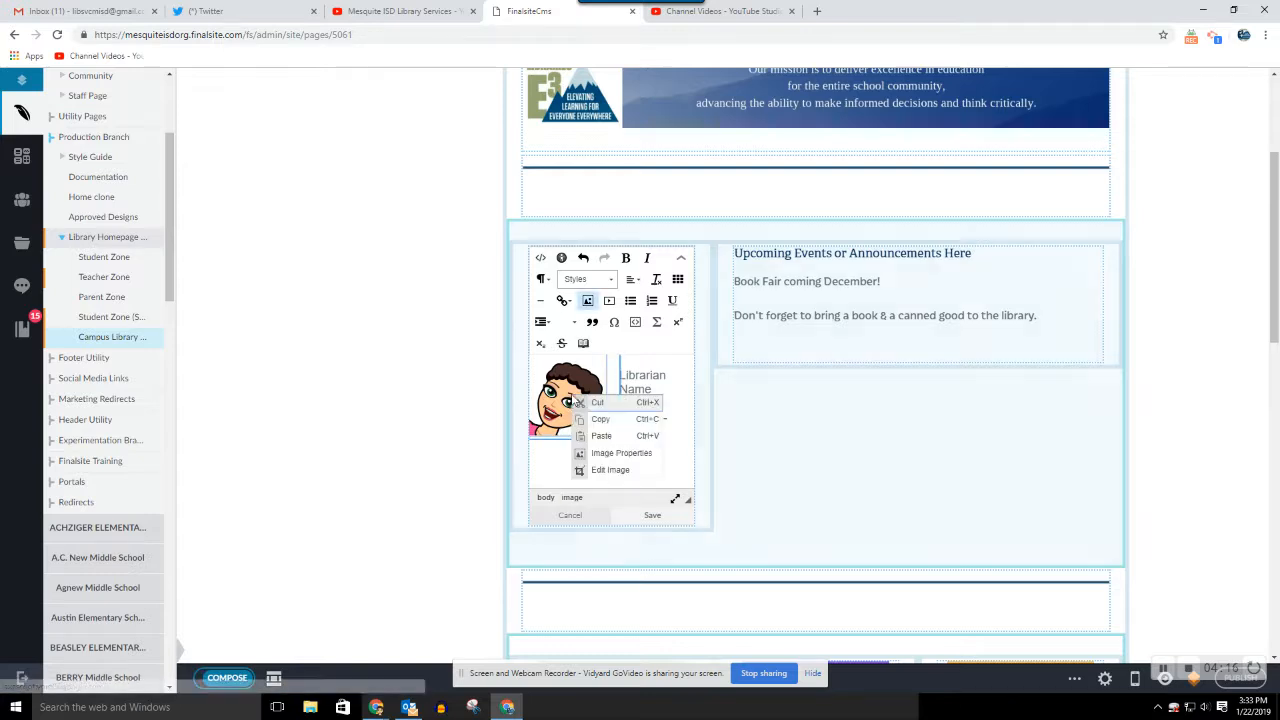
click(618, 454)
click(858, 242)
click(865, 272)
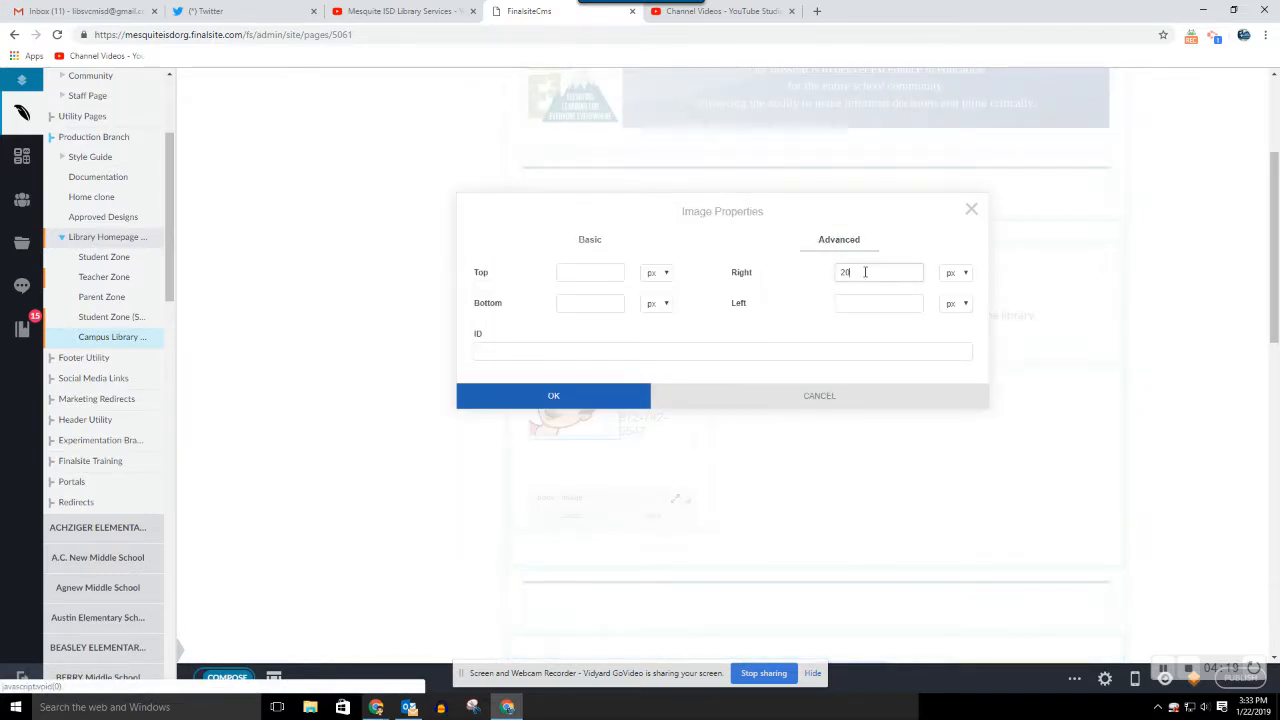
drag(865, 272, 808, 275)
text(1)
click(553, 396)
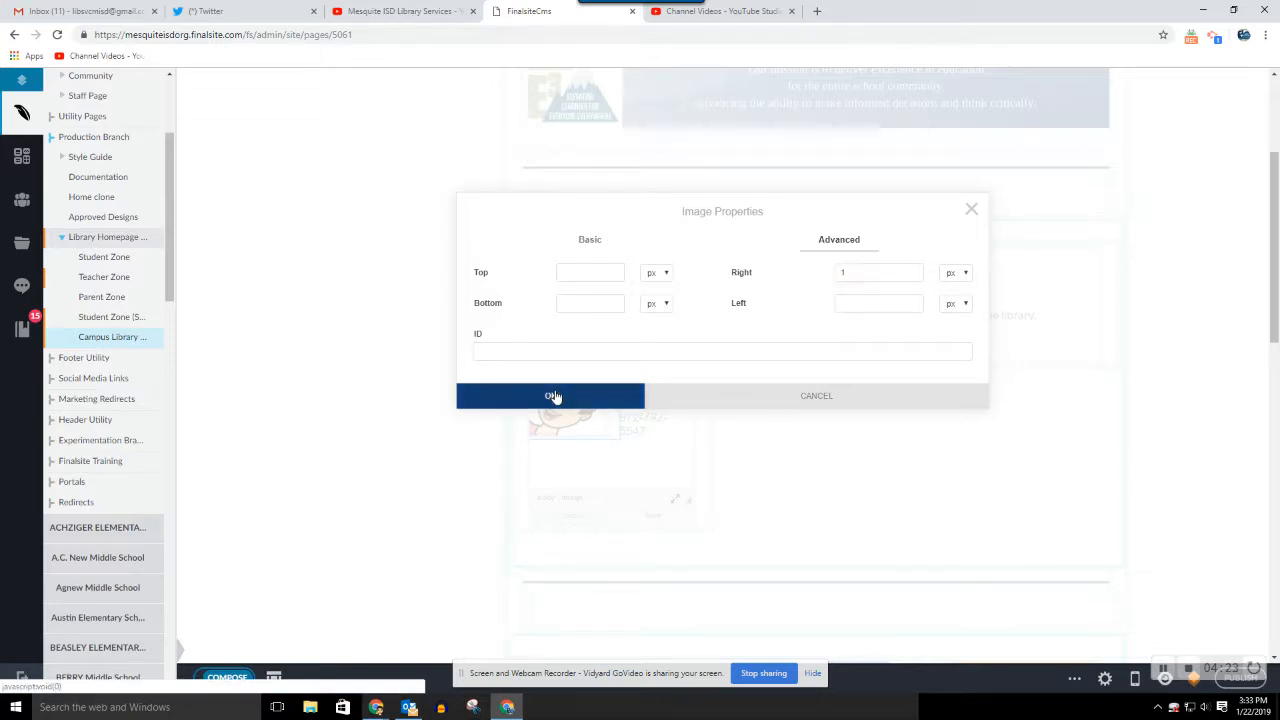
click(820, 457)
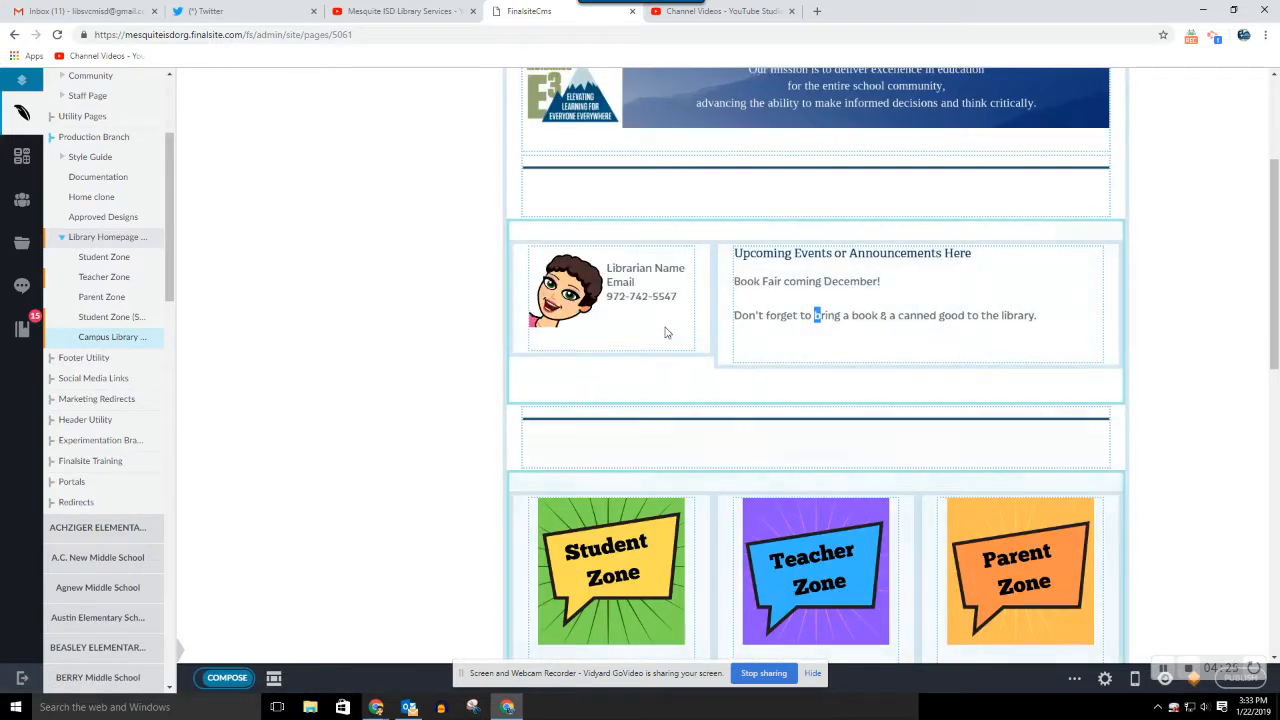
click(601, 287)
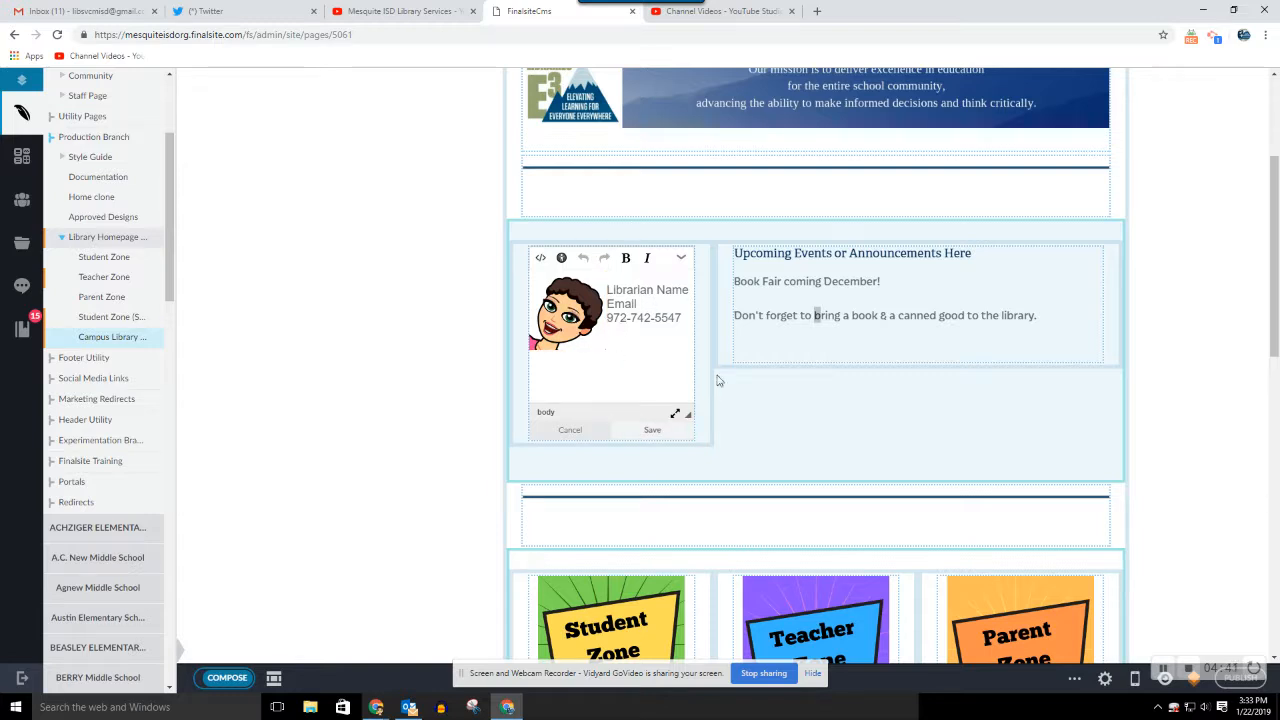
click(652, 431)
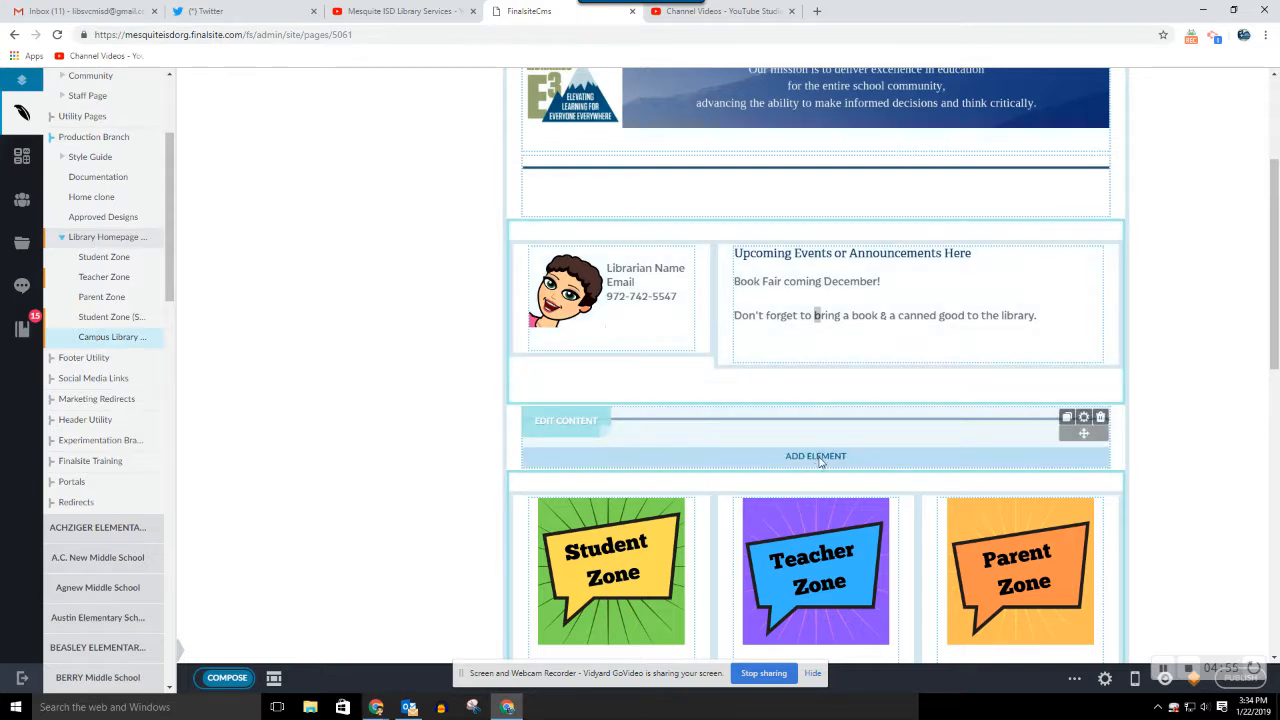
Review the Standard, Module and Layout element types that can be added at the end of the page
scroll(818, 460, down, 10)
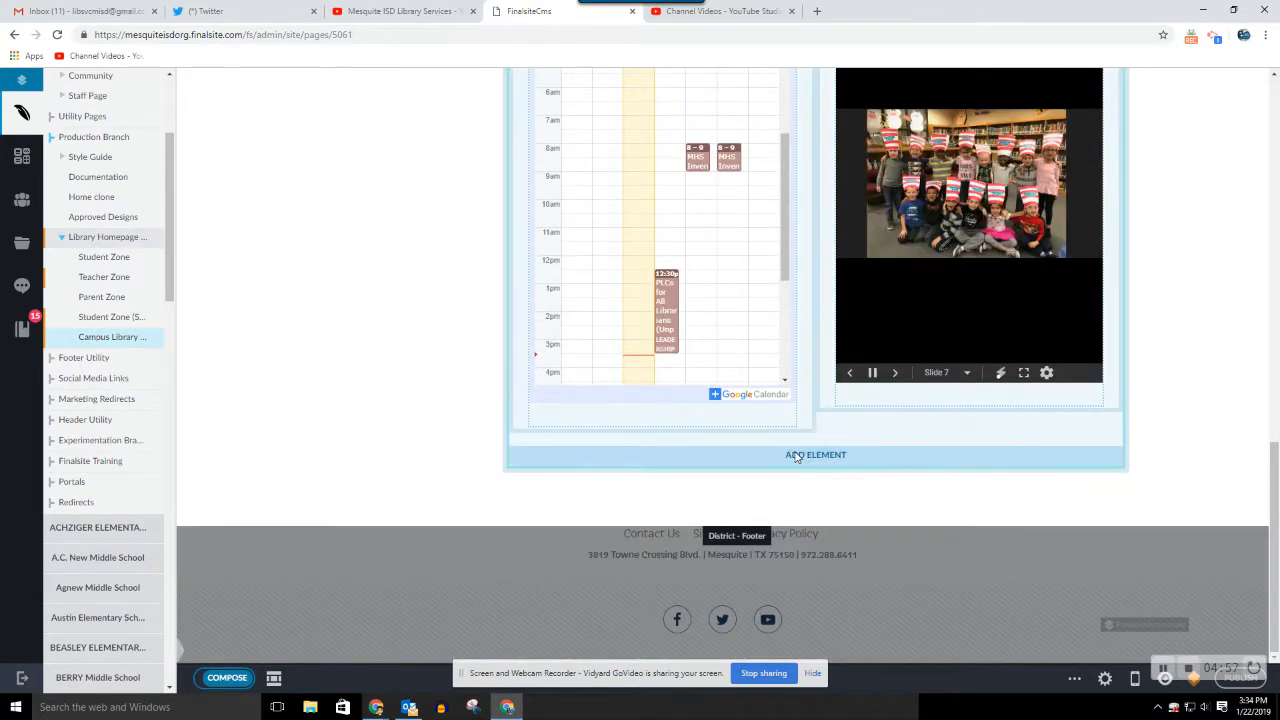
click(796, 457)
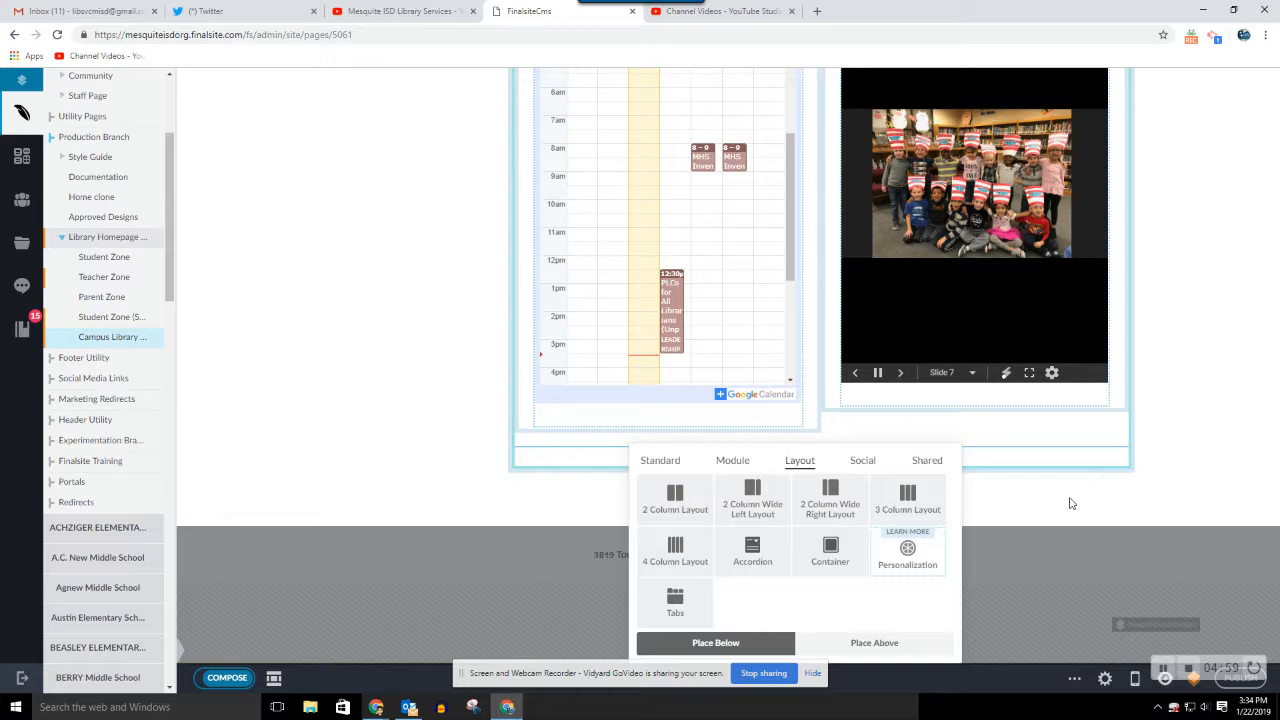
click(661, 461)
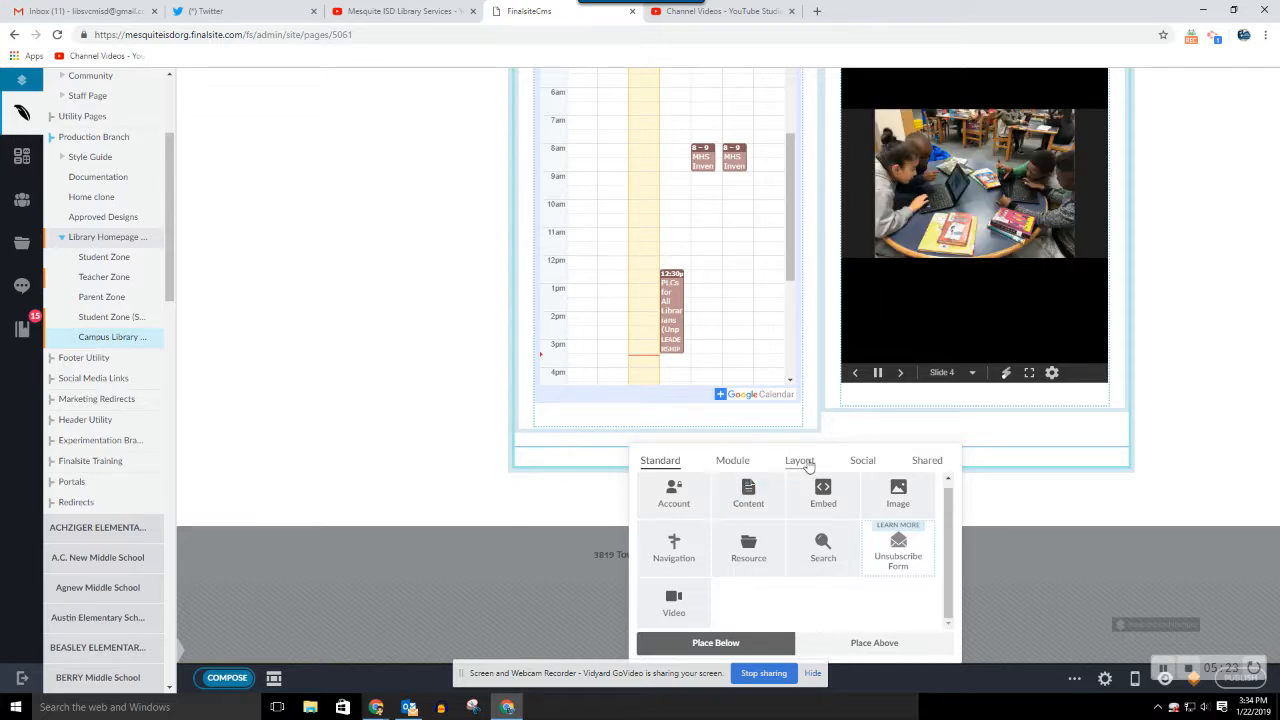
click(738, 464)
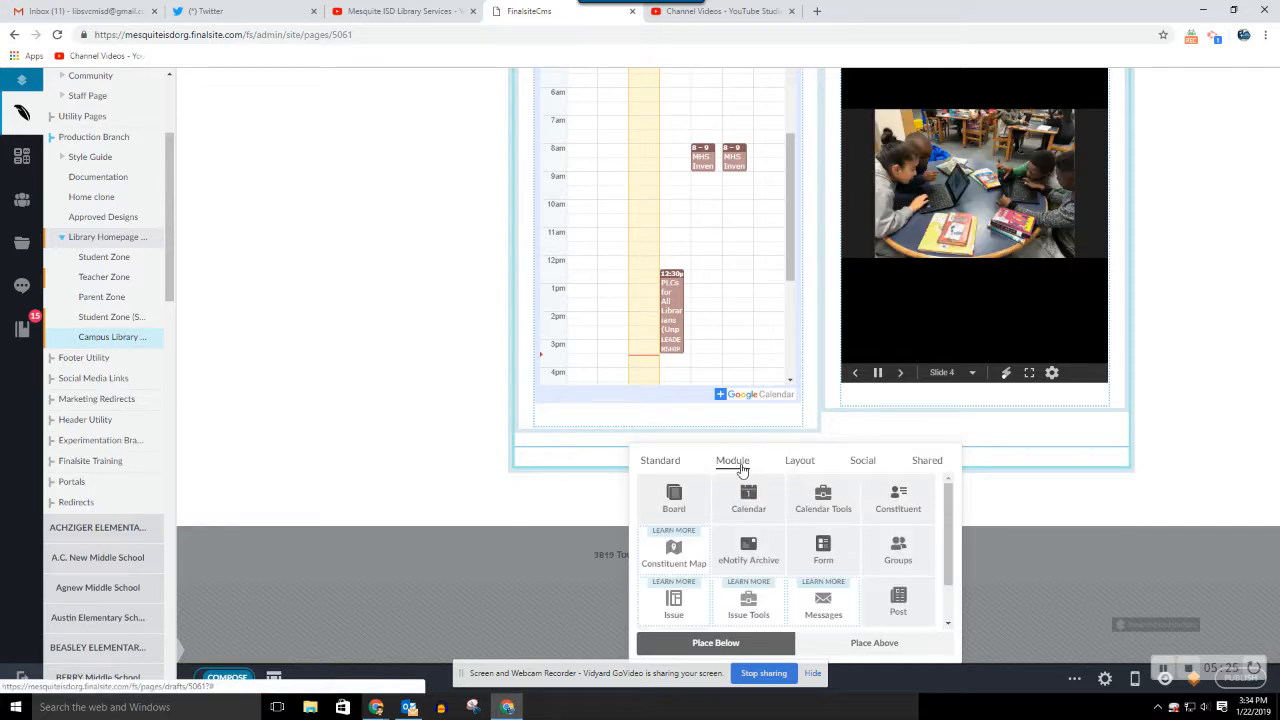
click(800, 463)
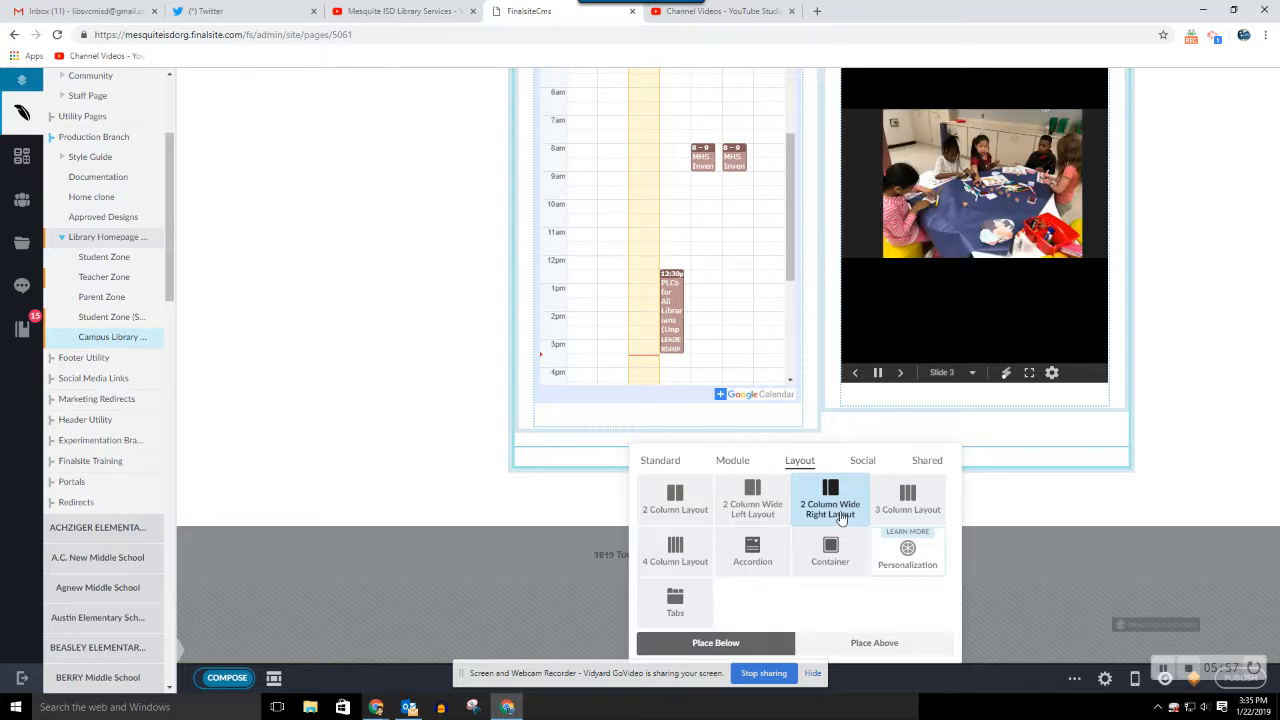
click(1016, 556)
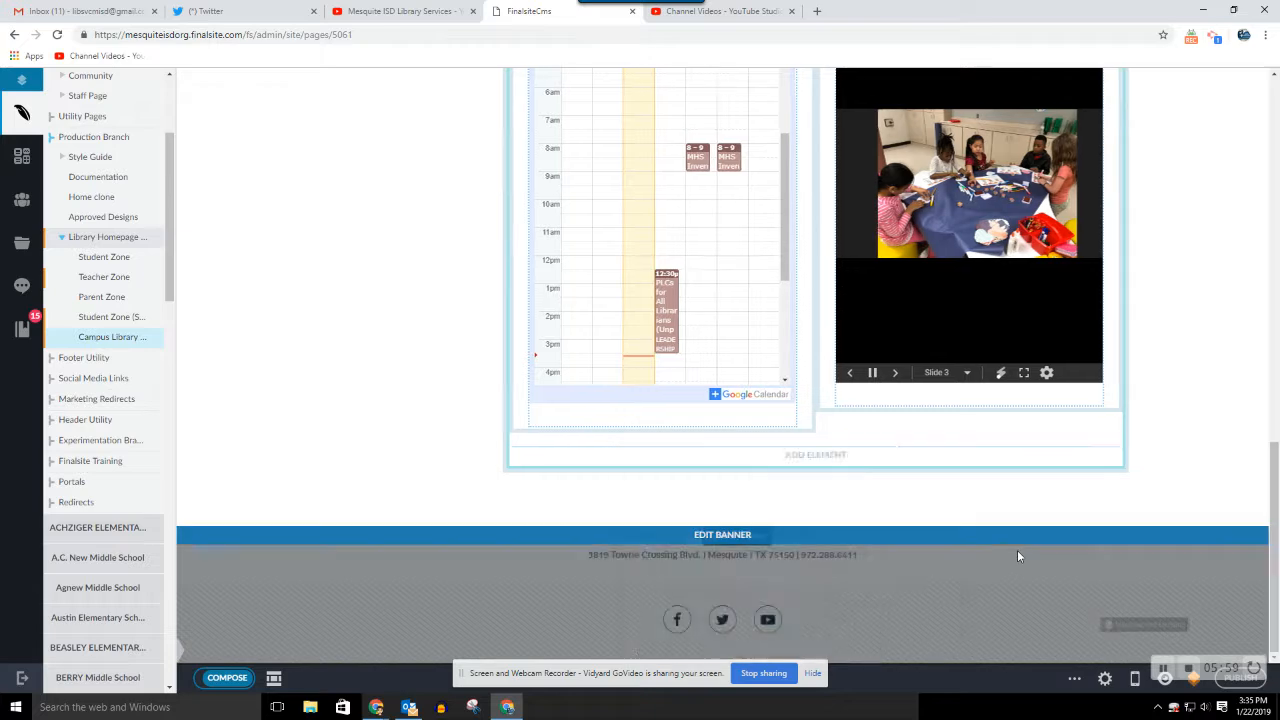
Add a 3 Column Layout below the calendar and slideshow section
scroll(1185, 448, up, 10)
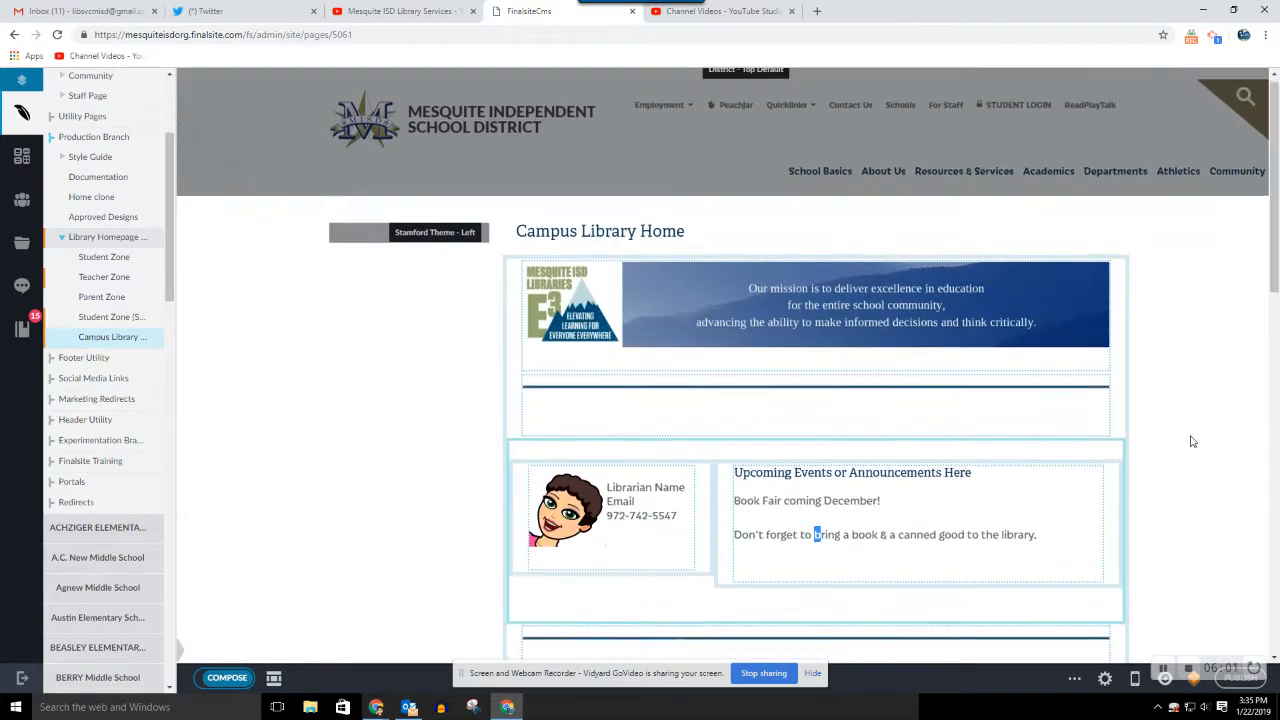
scroll(1191, 441, down, 2)
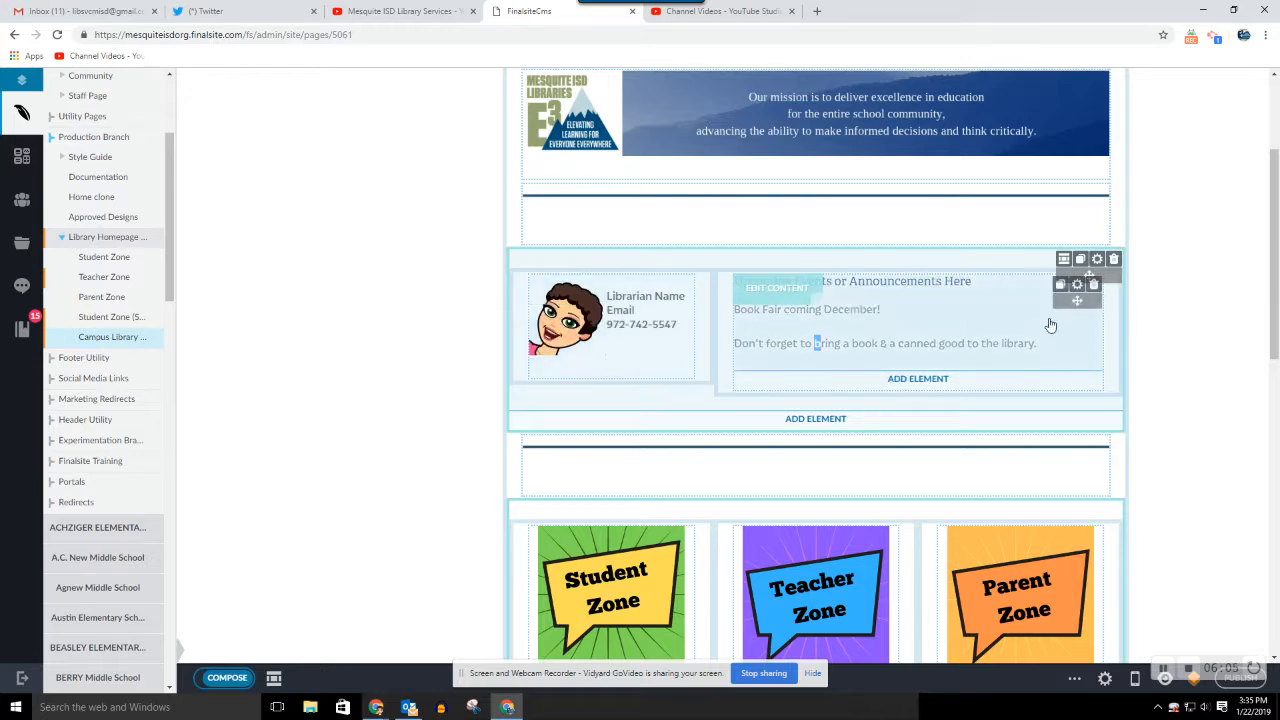
scroll(1180, 322, down, 3)
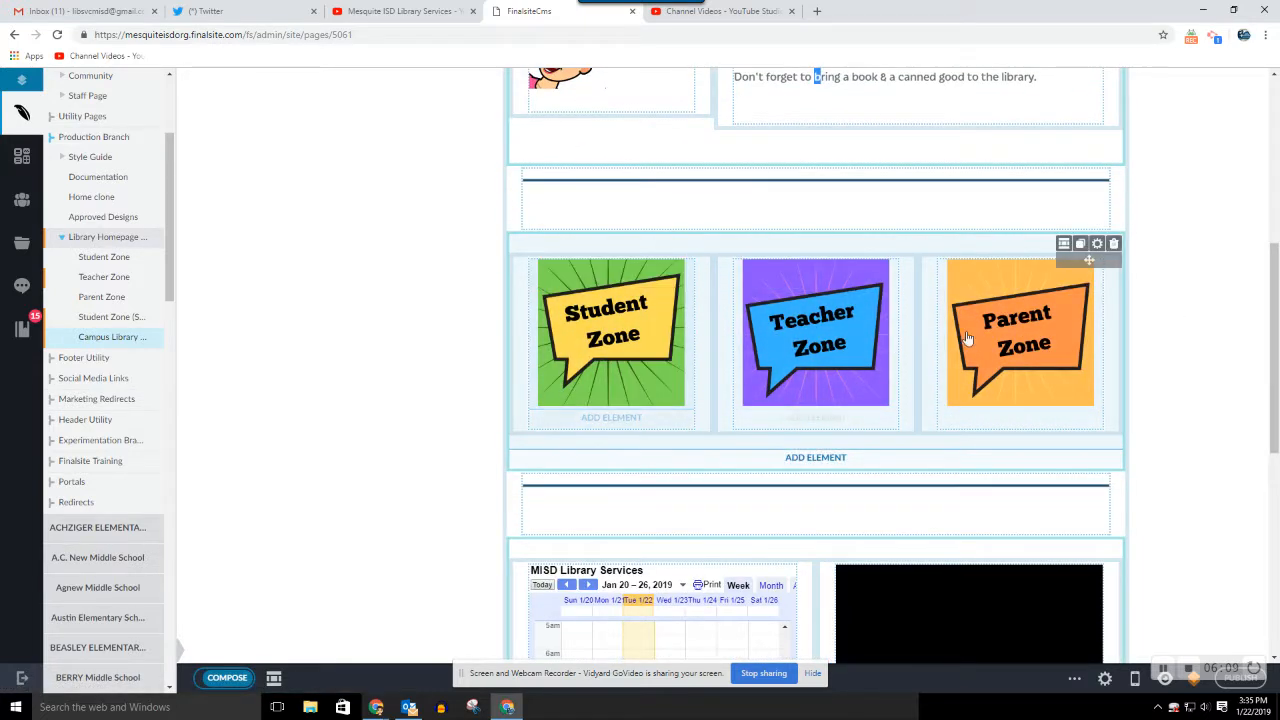
scroll(1165, 355, down, 3)
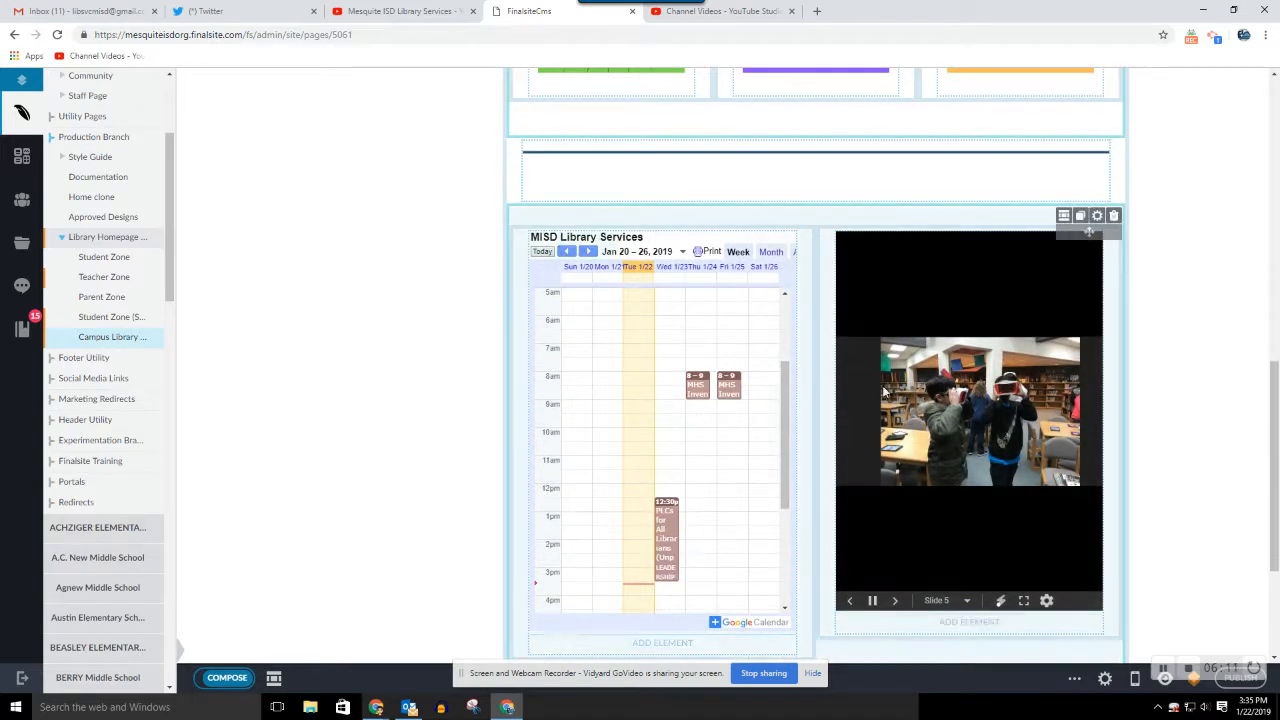
scroll(815, 455, down, 2)
click(810, 458)
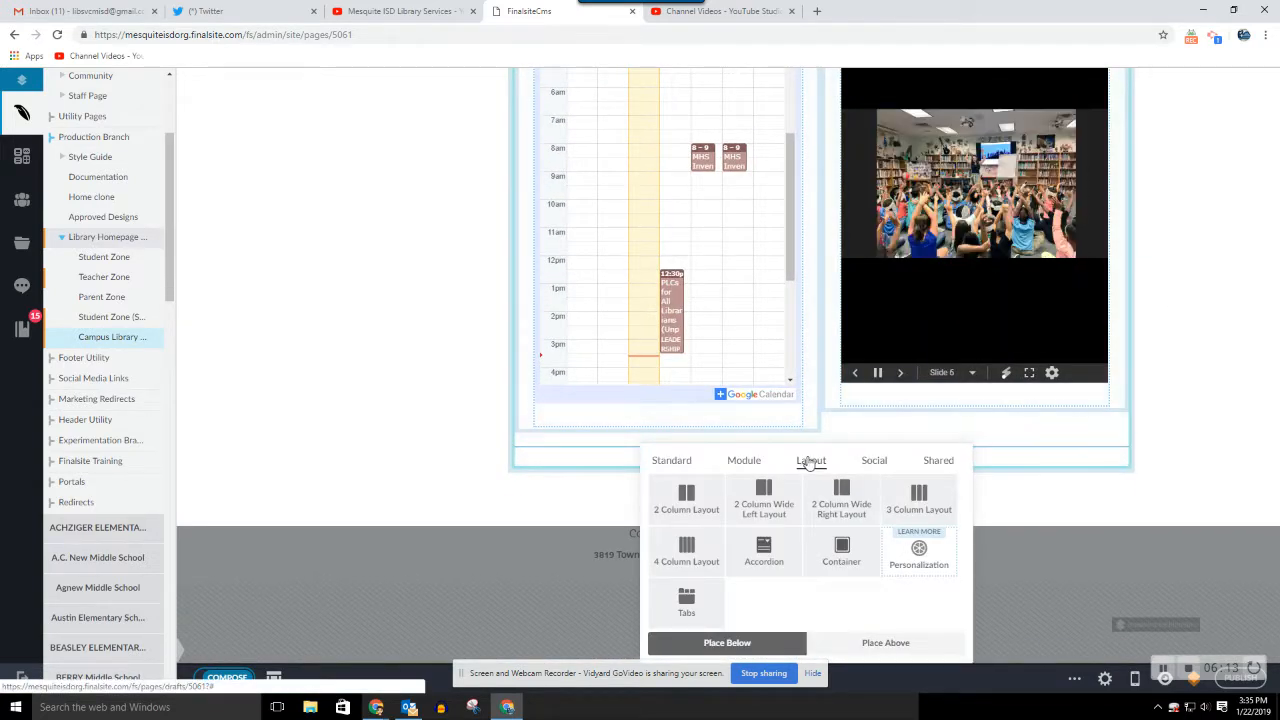
click(926, 505)
scroll(1216, 431, down, 1)
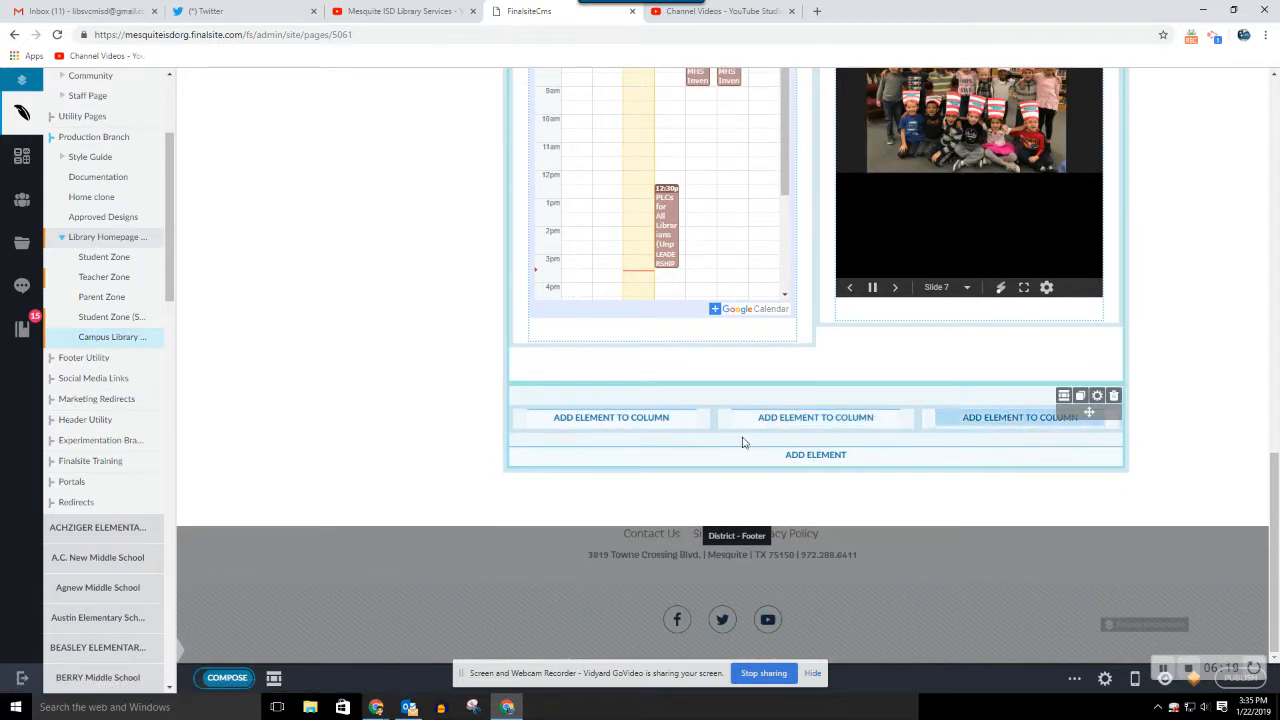
Add a Content element to the first column of the new three-column layout and open its text editor with all formatting options
click(601, 420)
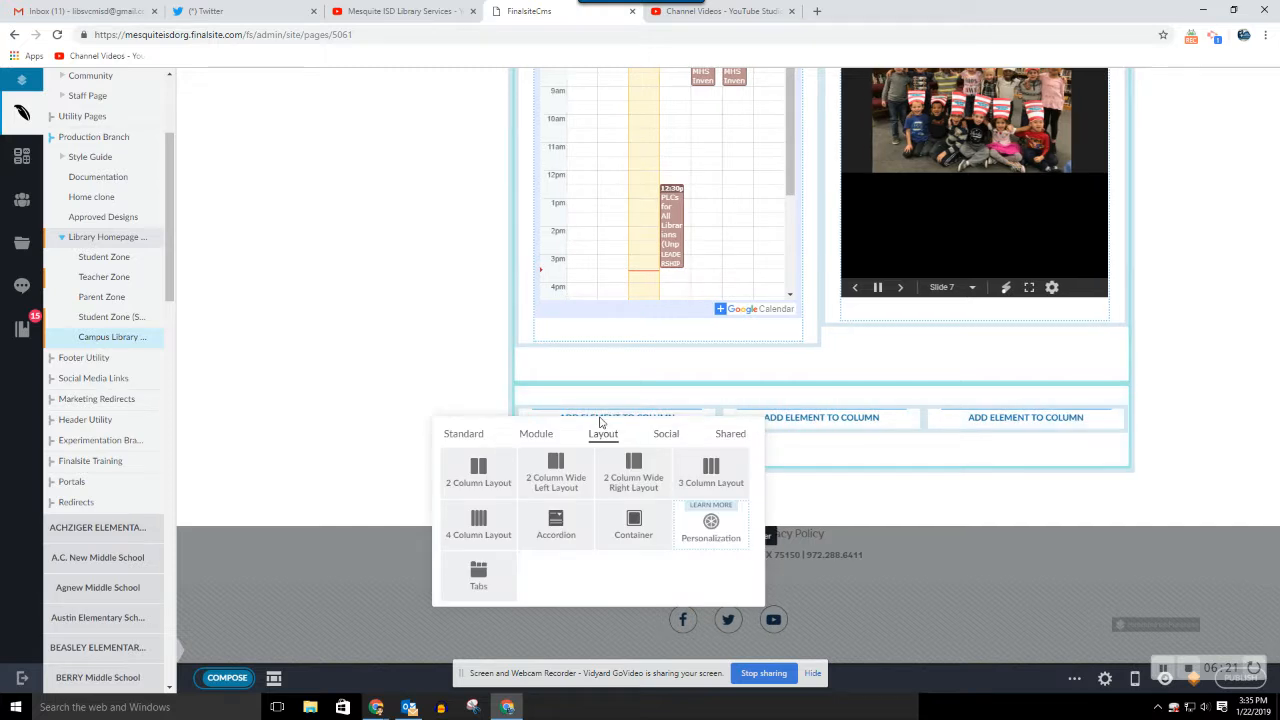
click(463, 434)
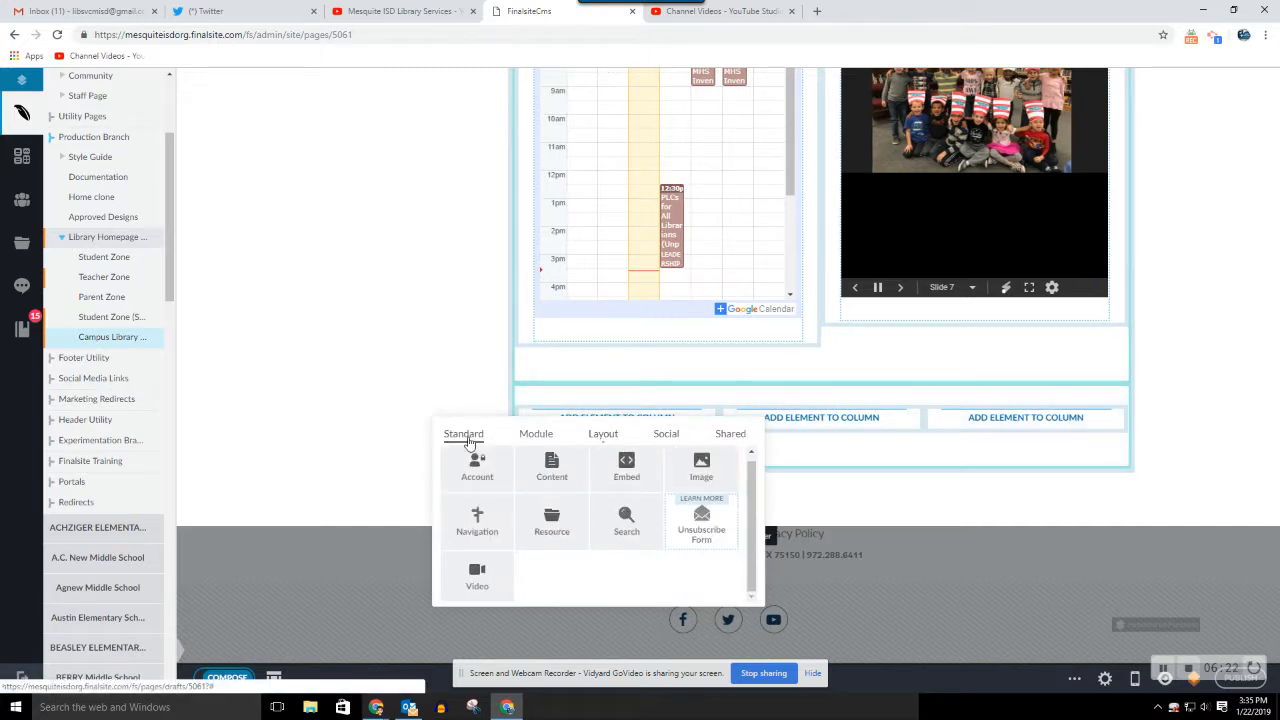
click(552, 468)
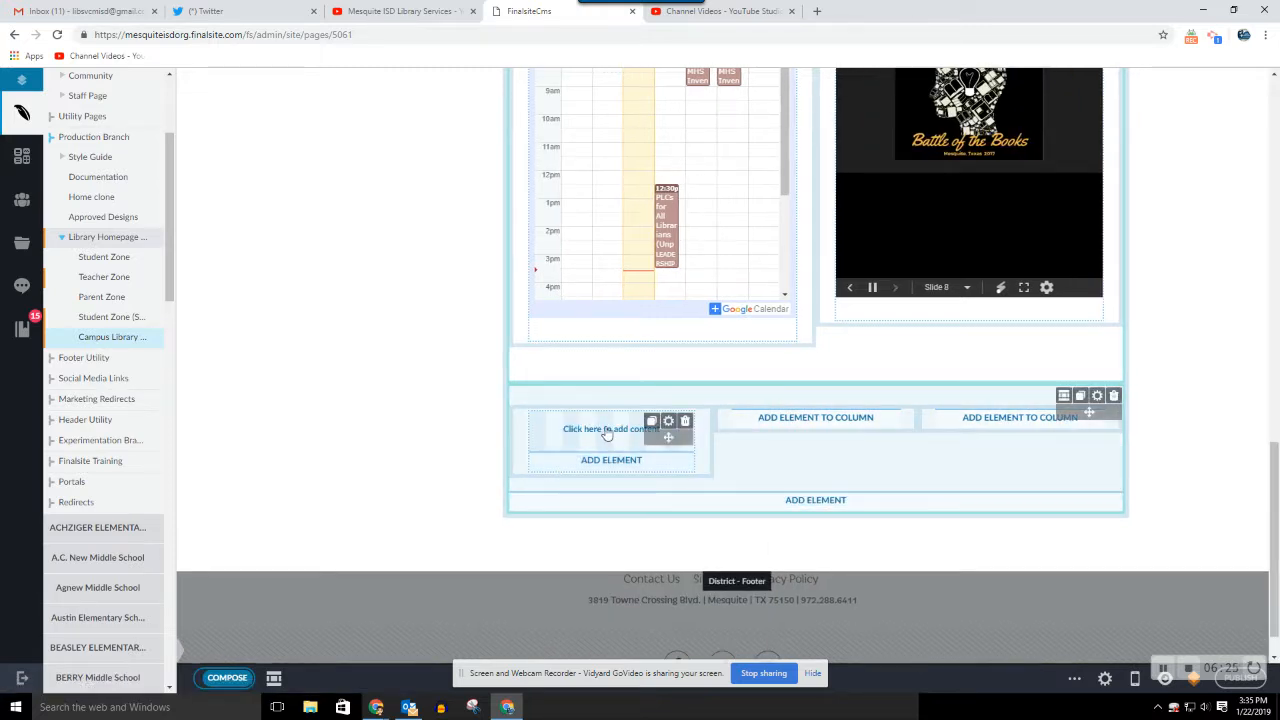
click(606, 434)
click(680, 422)
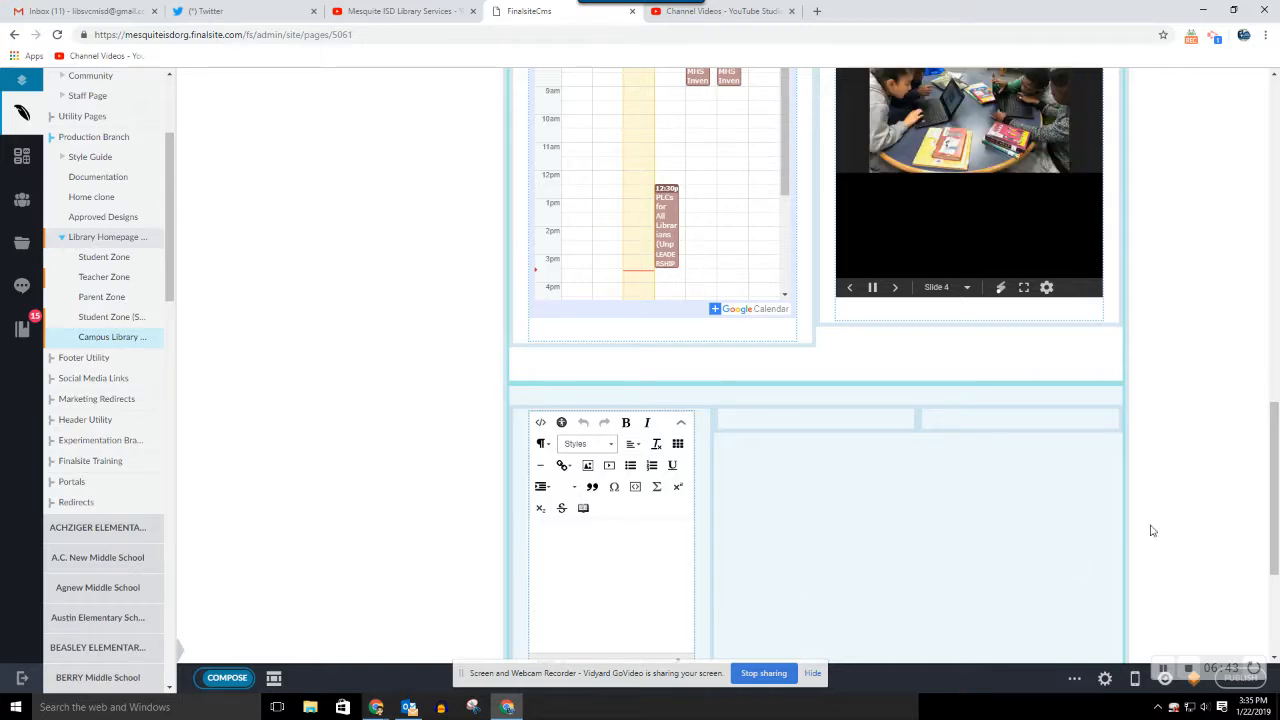
Add an Accordion layout element below the three-column section at the end of the page
scroll(1203, 508, up, 5)
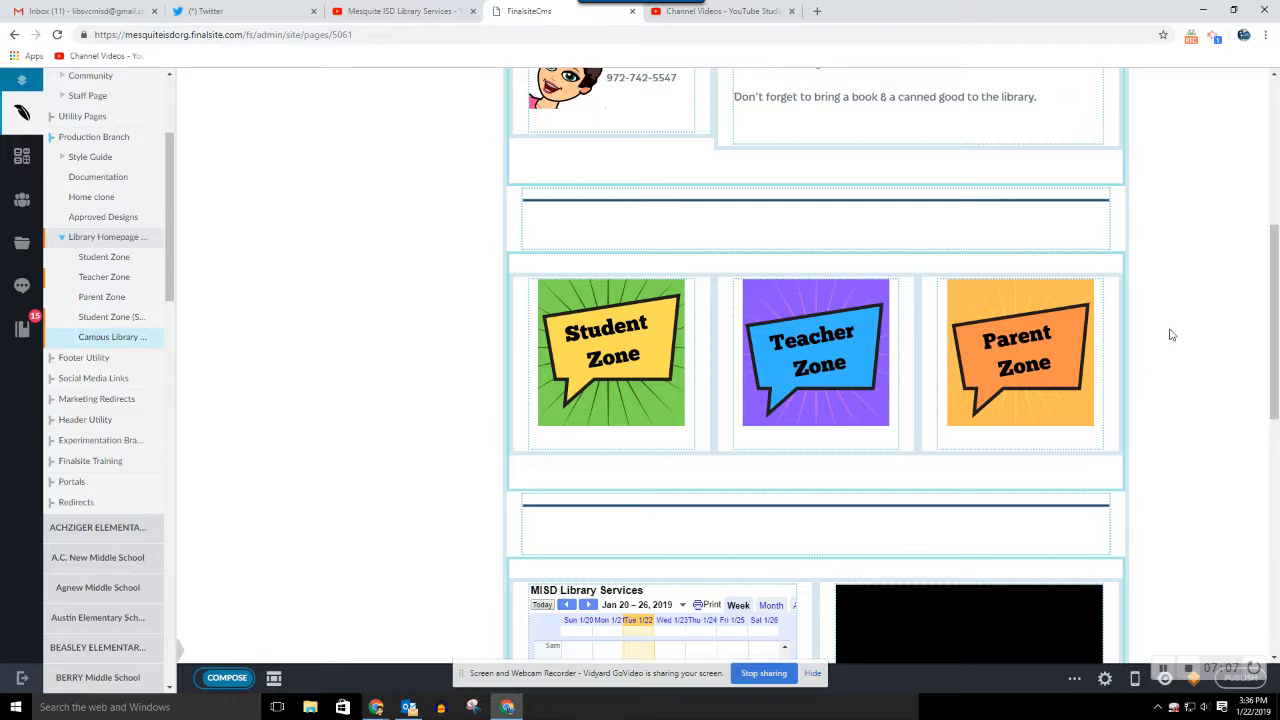
scroll(1170, 335, up, 1)
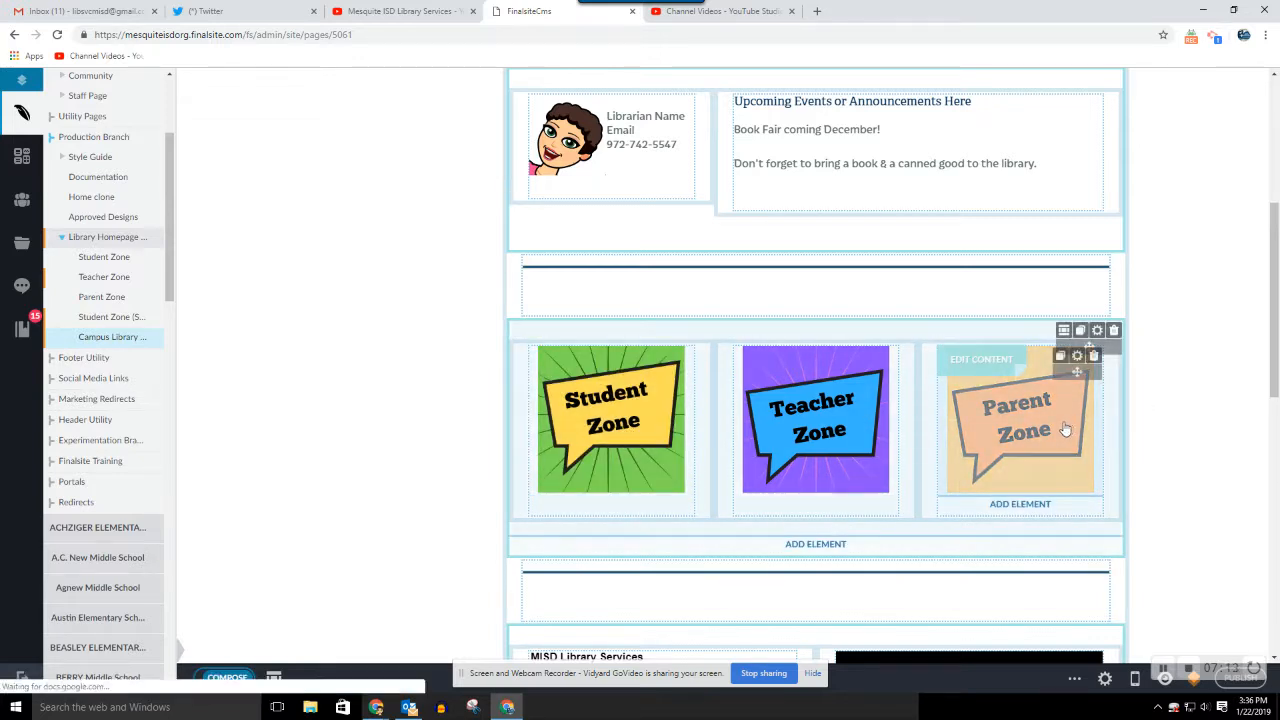
scroll(1195, 350, up, 1)
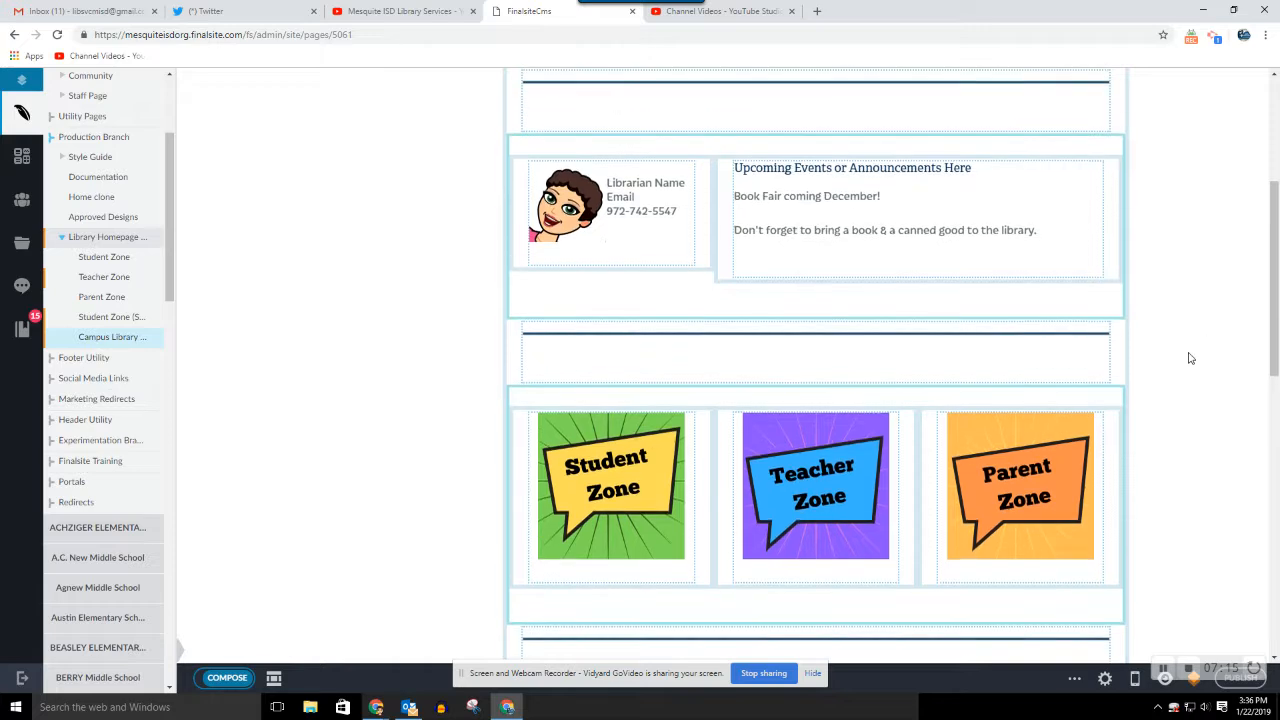
scroll(1119, 454, down, 6)
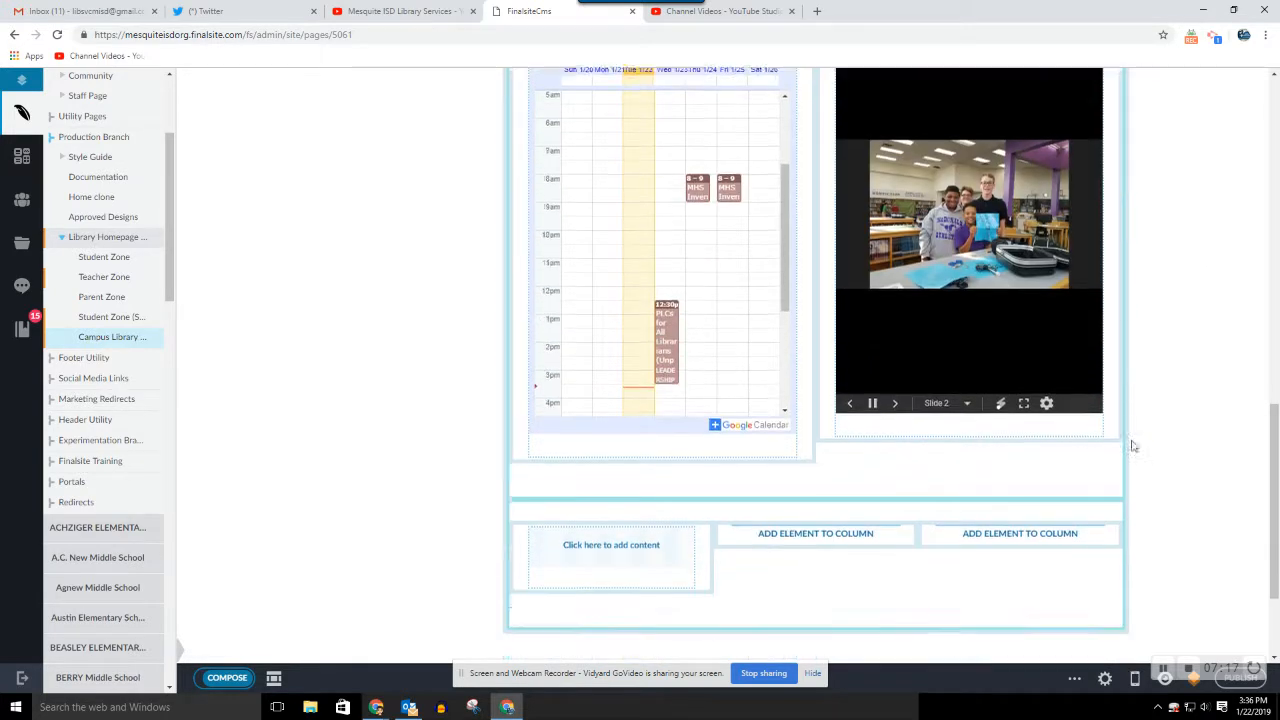
click(818, 570)
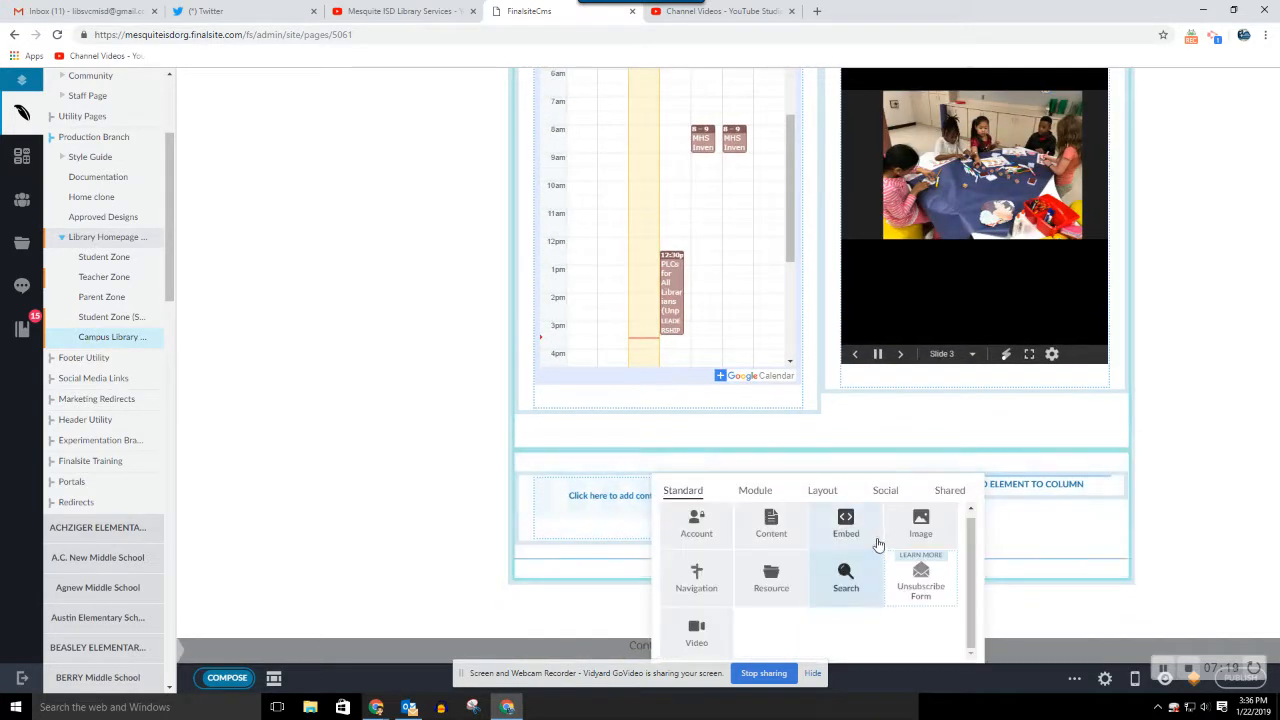
click(815, 494)
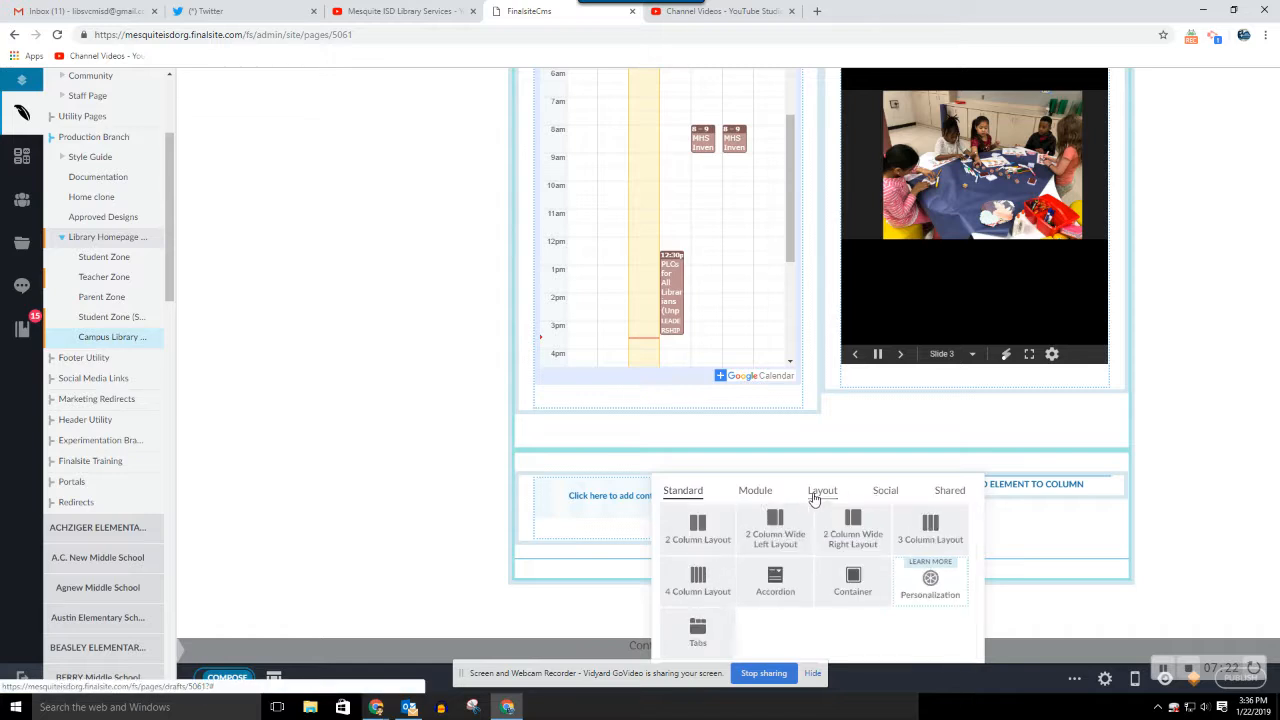
click(790, 587)
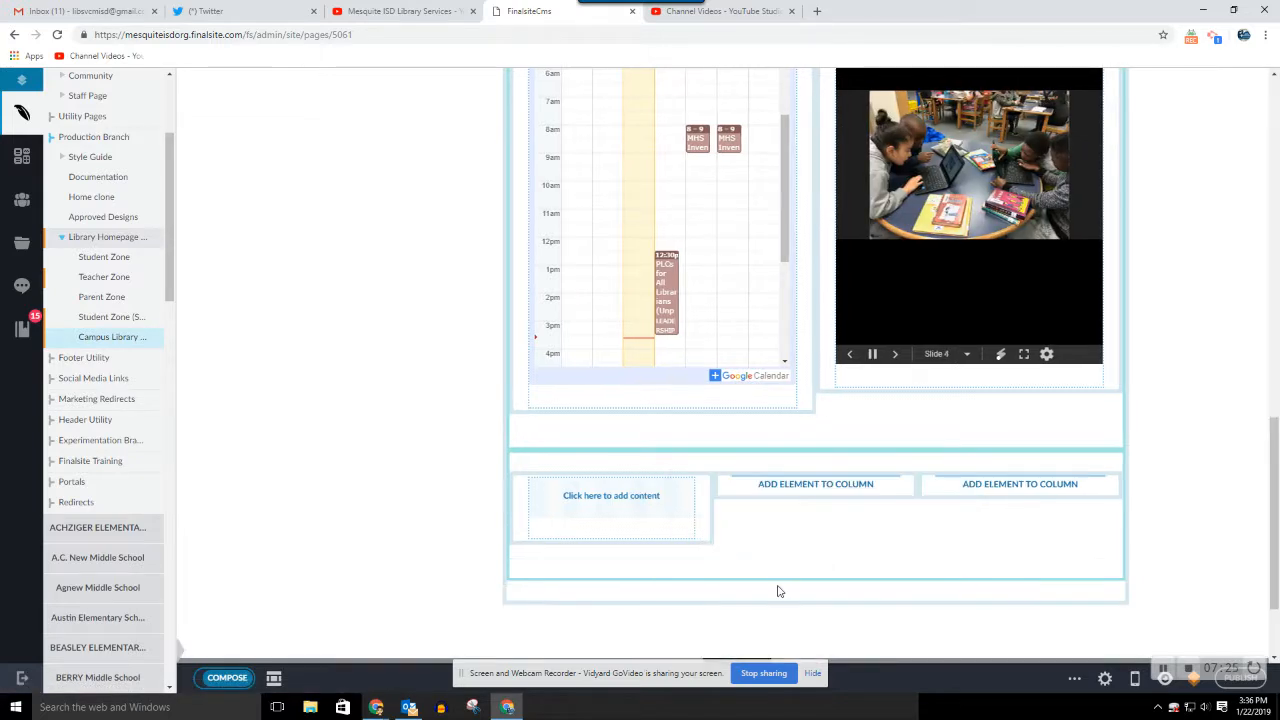
Expand the new accordion's panel to view its content area and collapse it again
scroll(742, 547, down, 2)
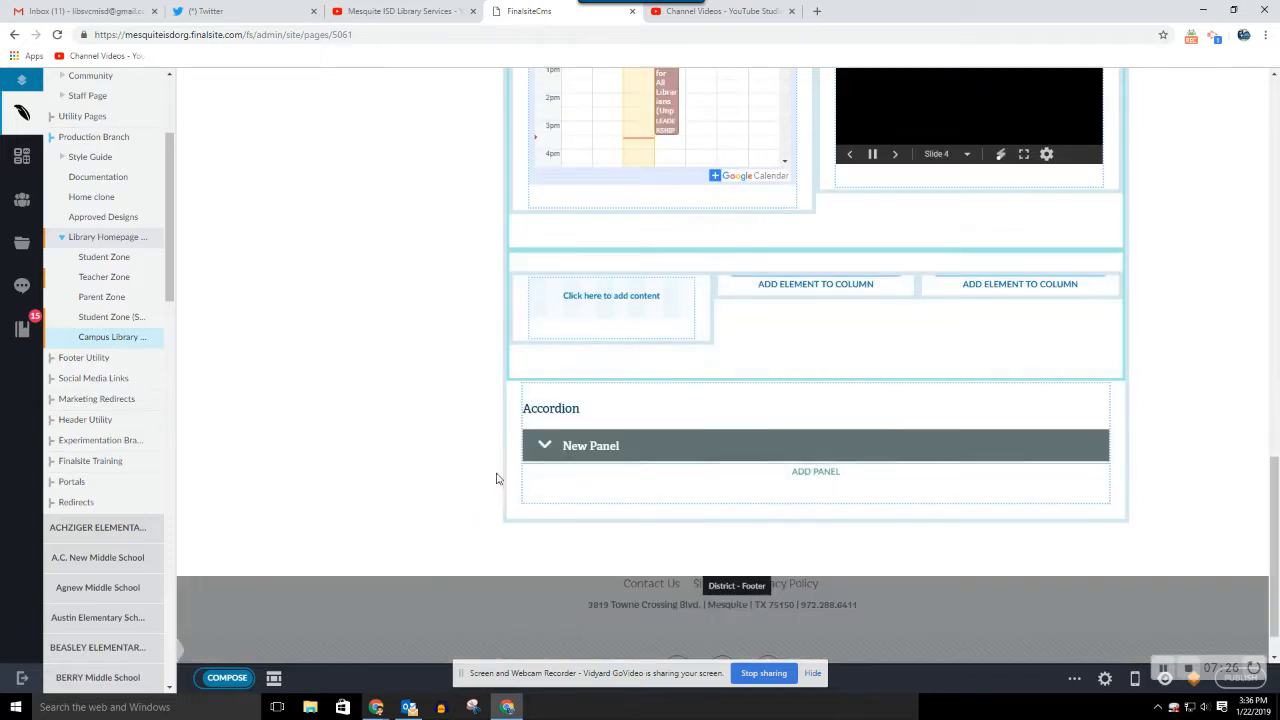
click(545, 447)
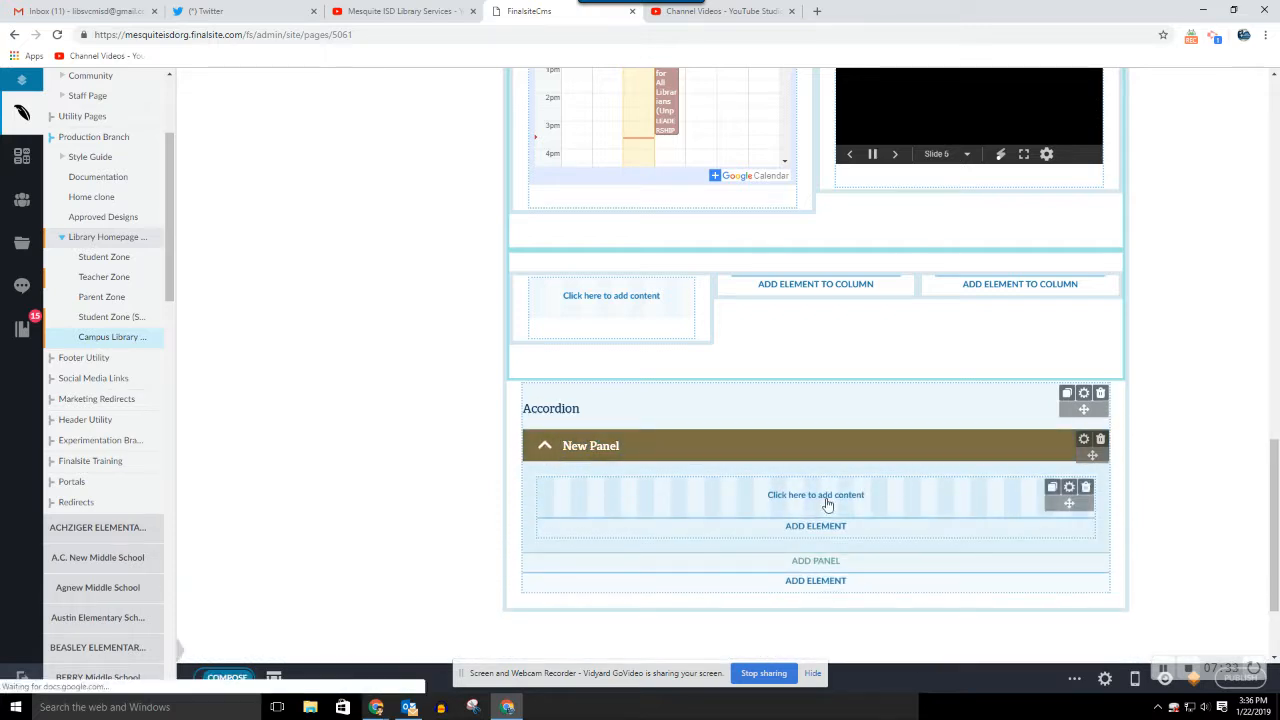
click(545, 447)
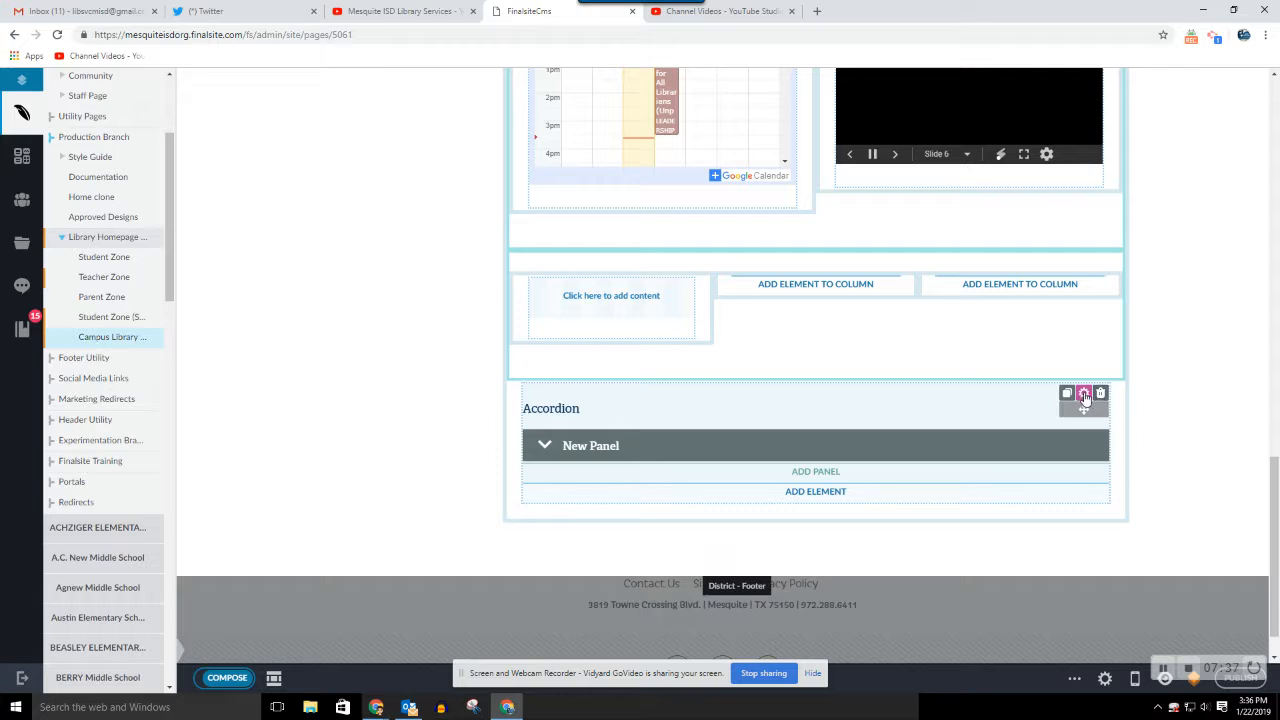
Set the accordion's displayed title to "Click on a tab below to choose your project" and save the element settings
click(1083, 394)
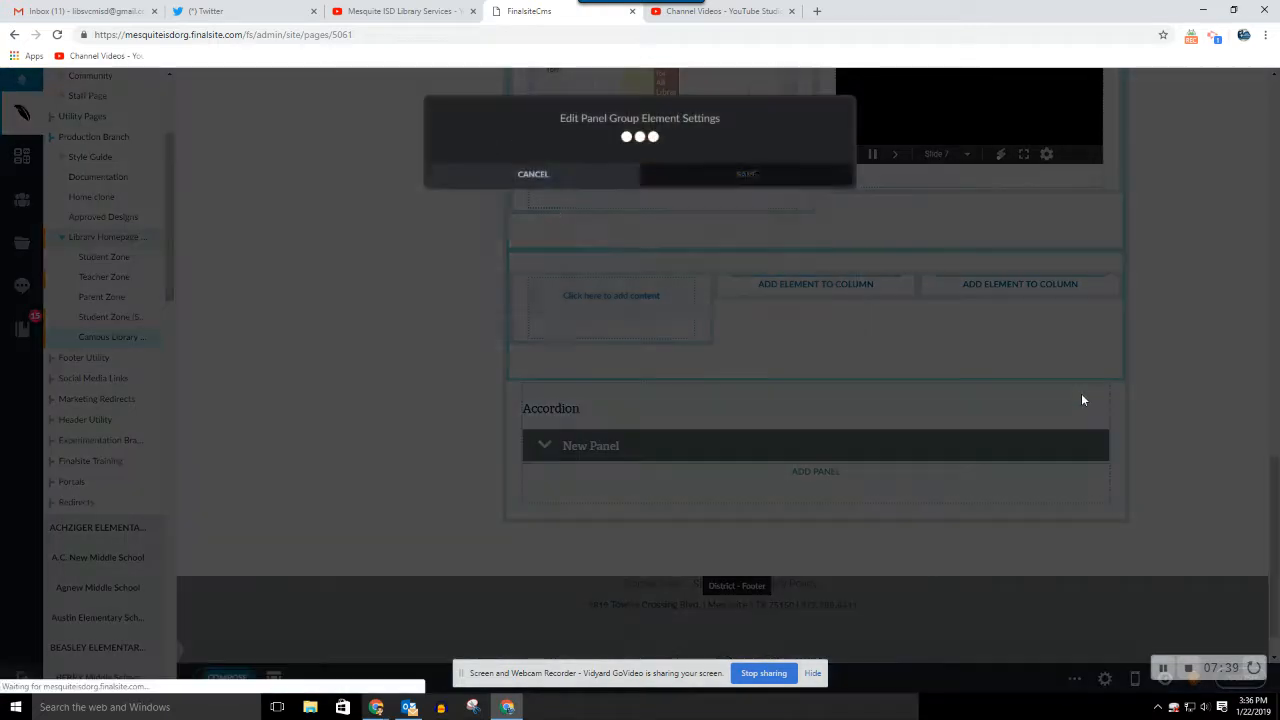
click(817, 184)
click(810, 183)
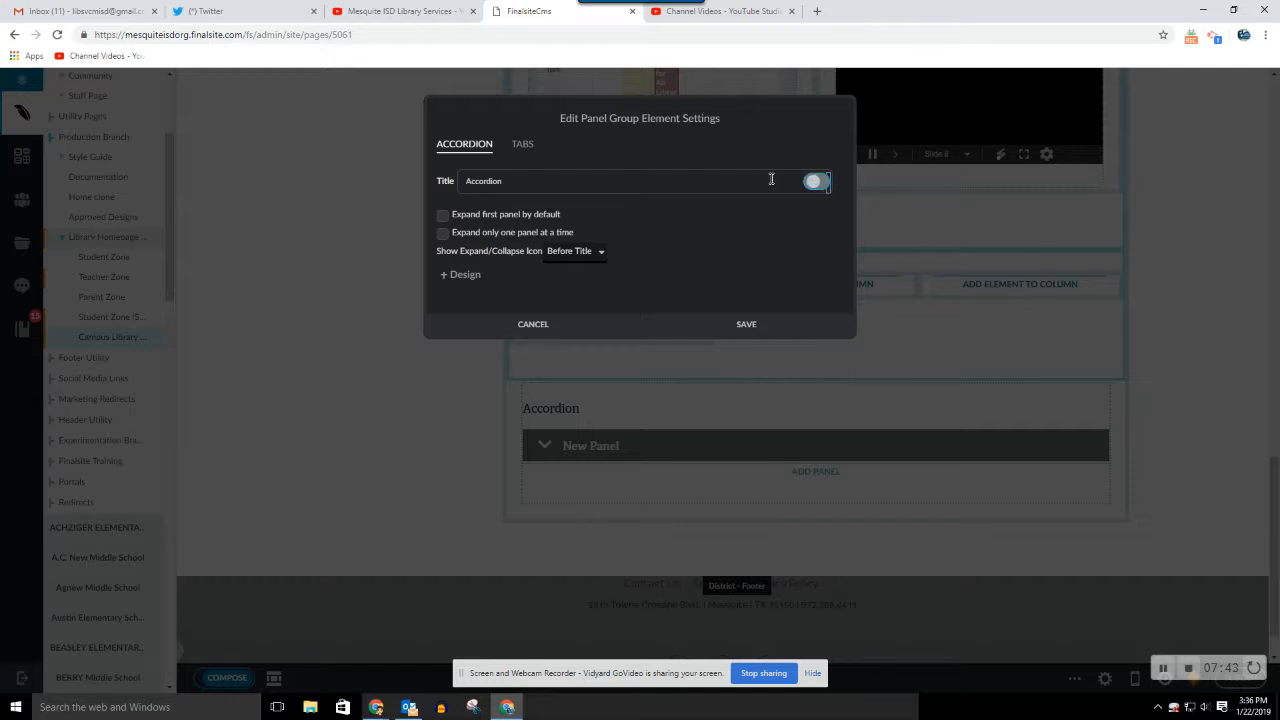
drag(563, 189, 450, 189)
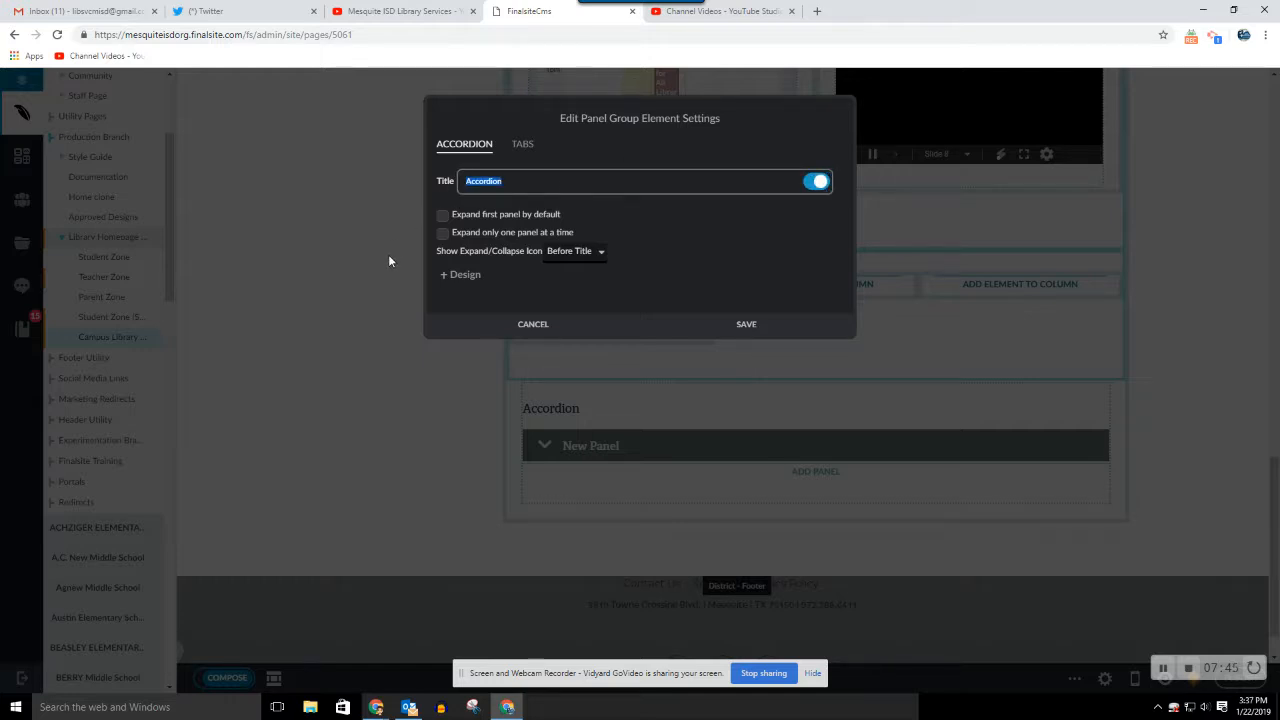
text(Resources)
key(ctrl+a)
key(BackSpace)
text(Vdi)
key(BackSpace)
key(BackSpace)
text(i)
key(BackSpace)
text(Click on a tab below to choose)
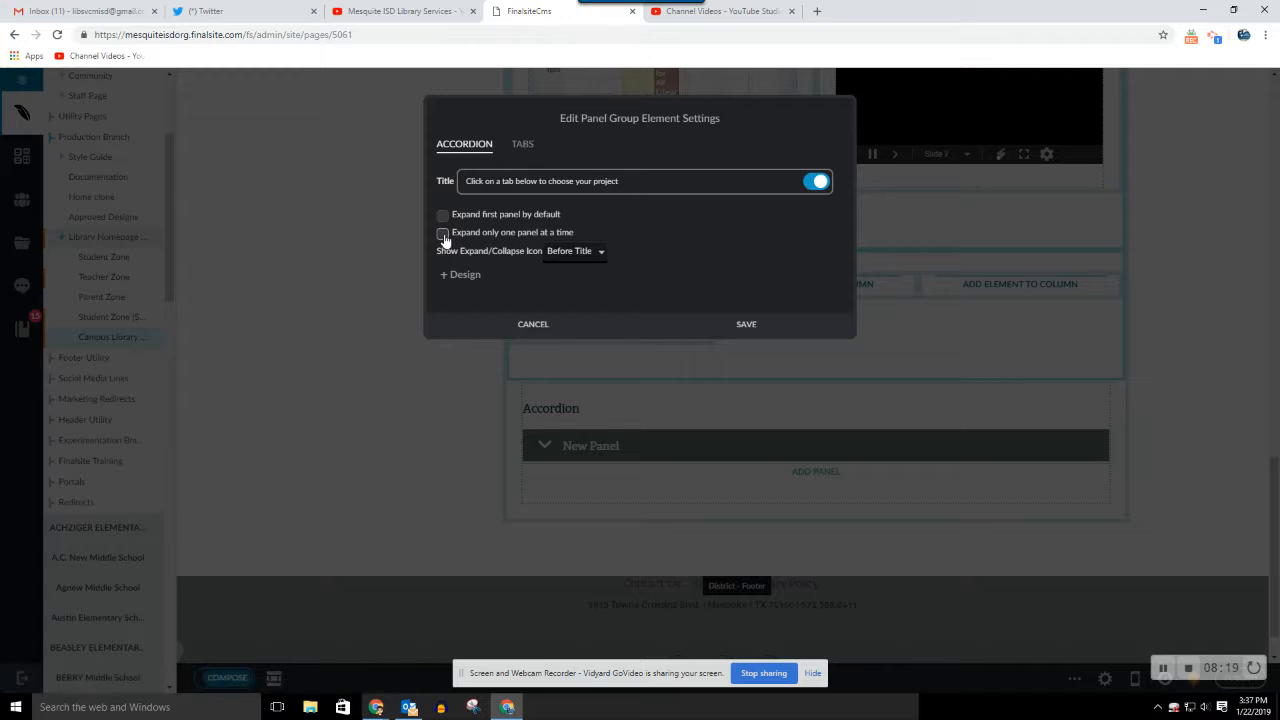
click(523, 147)
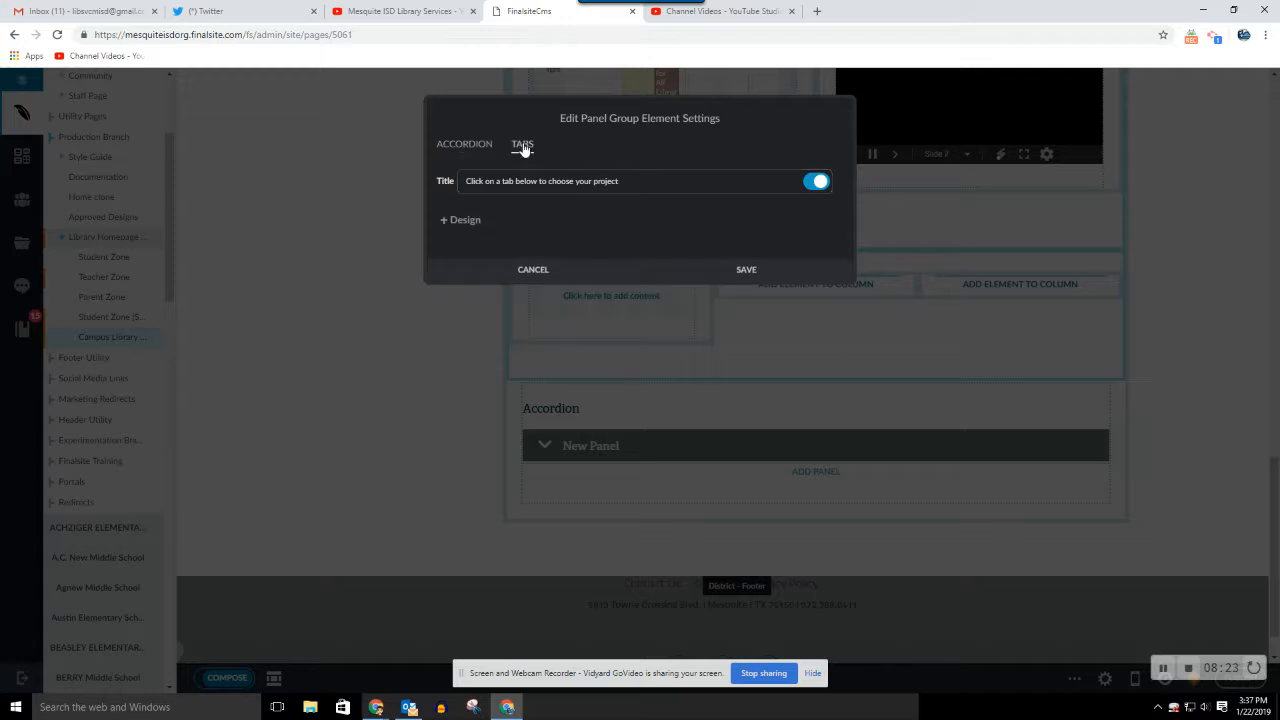
click(468, 147)
click(746, 325)
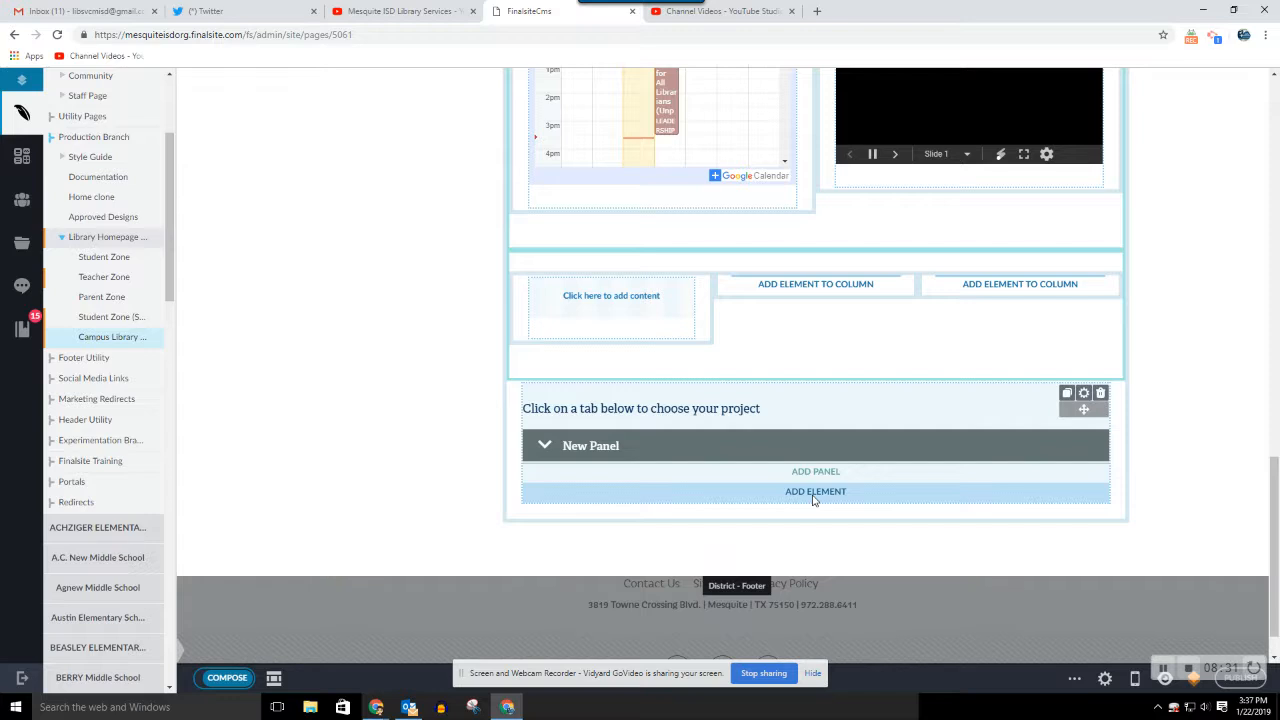
Add a Tabs layout element below the accordion and give it a second tab
click(815, 493)
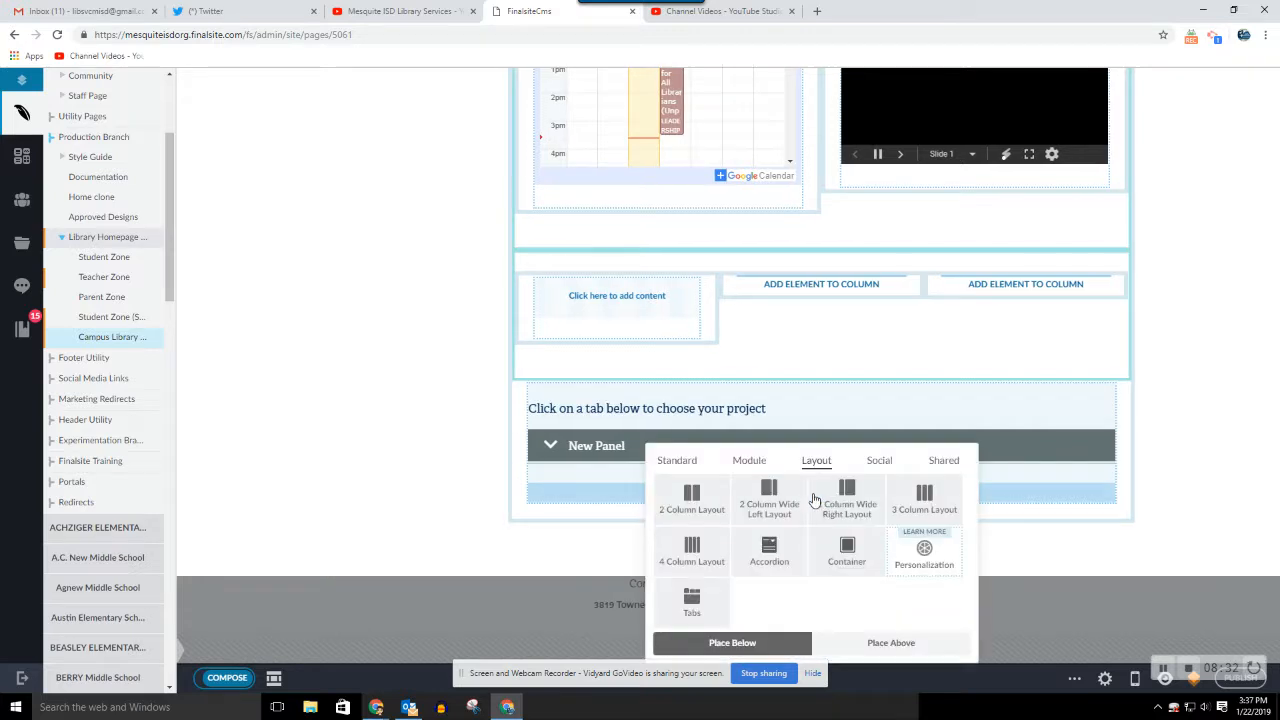
click(685, 592)
scroll(650, 450, down, 2)
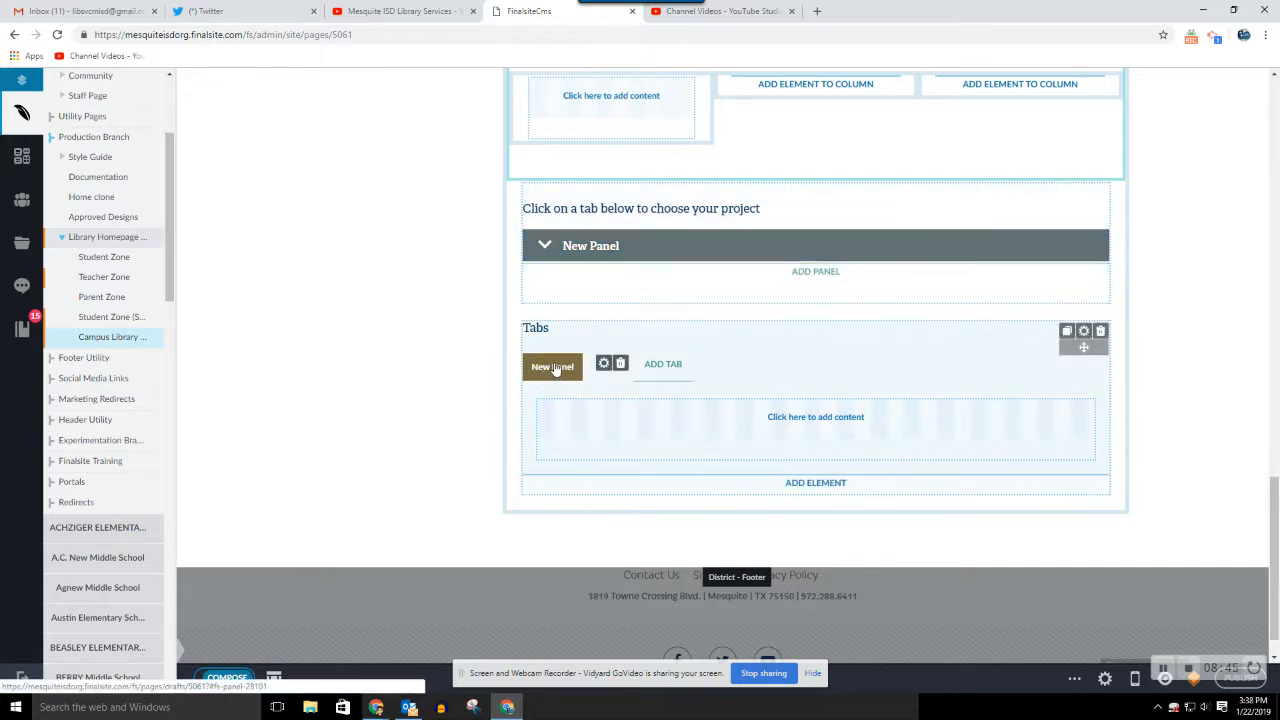
click(660, 368)
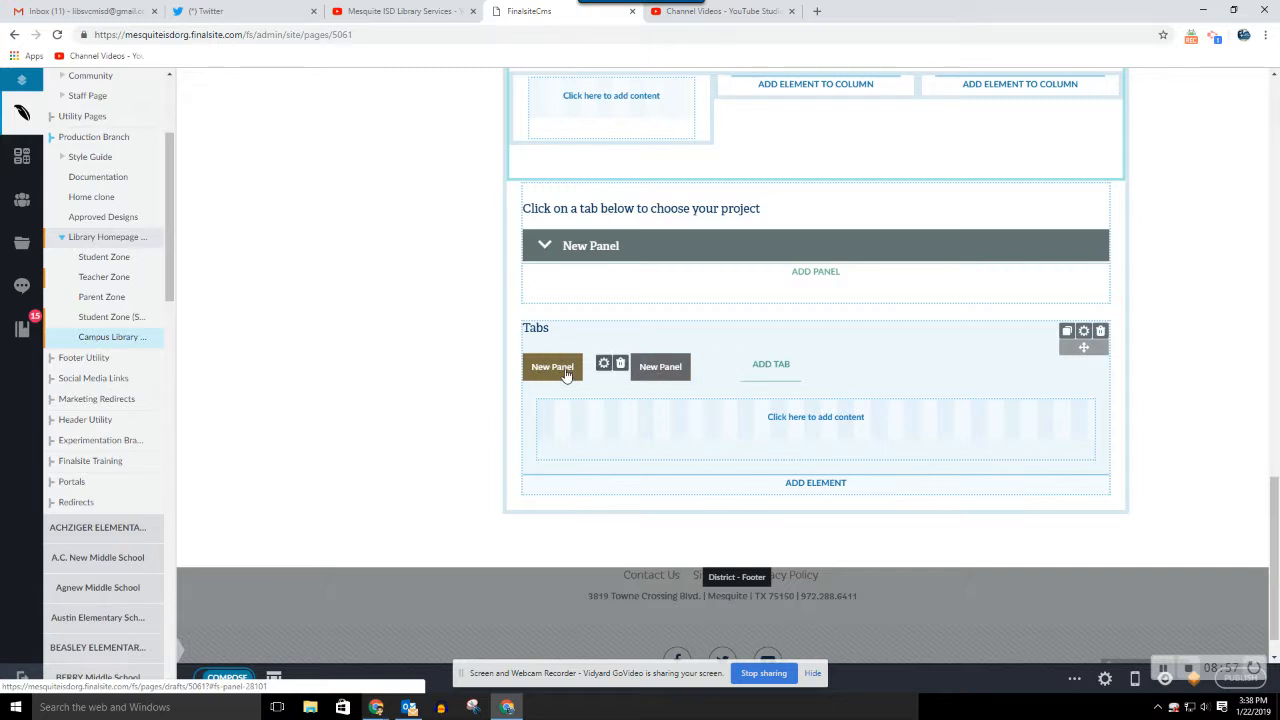
Compare the expanded accordion panel with the first tab's content editor, leaving both empty
click(636, 252)
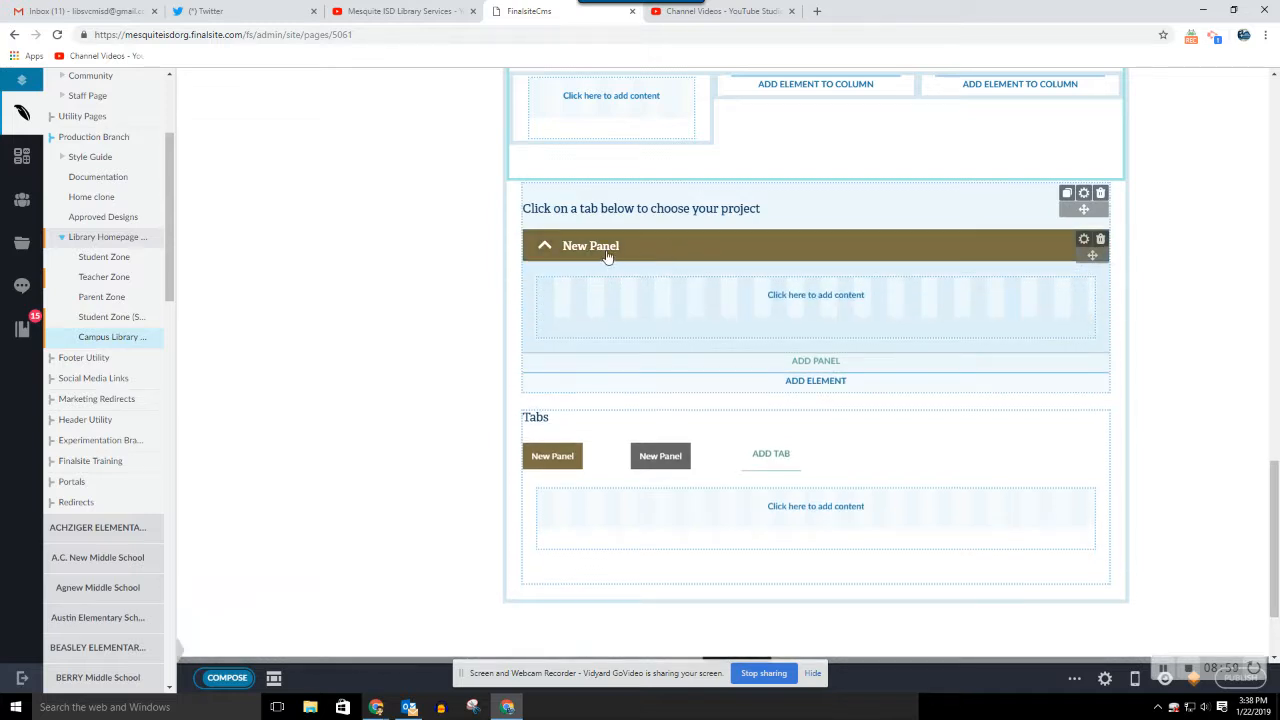
click(546, 248)
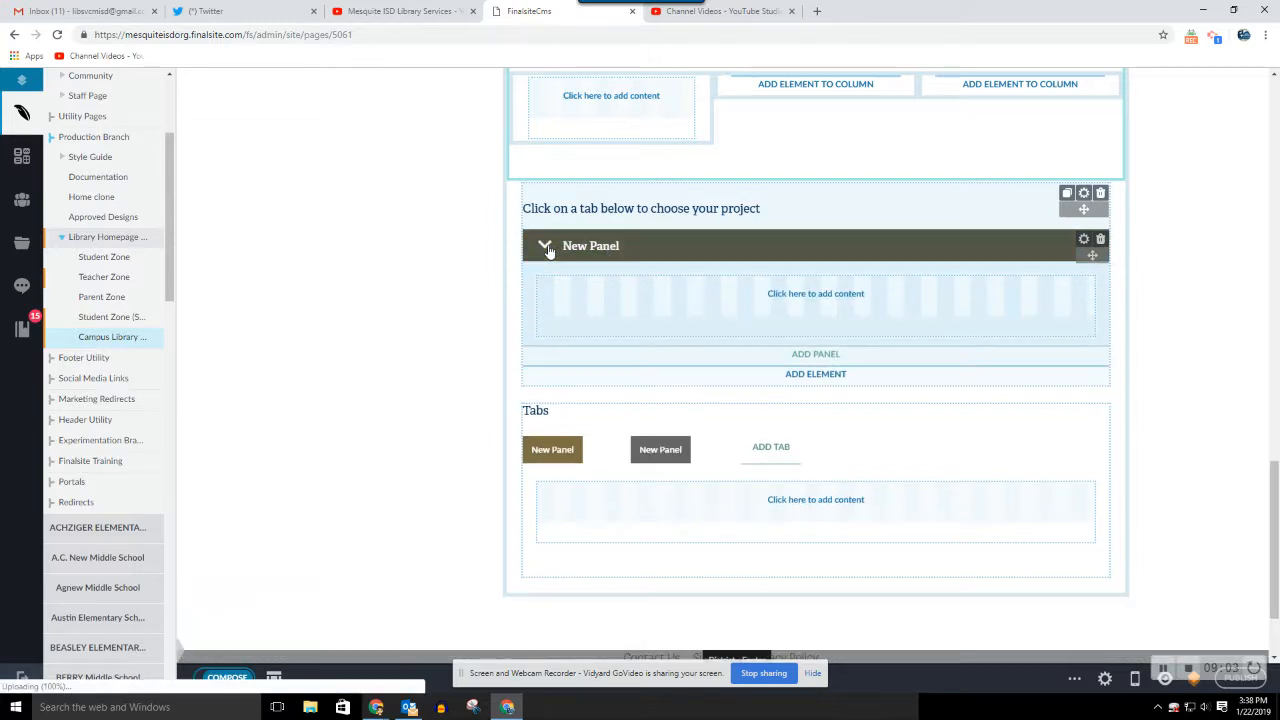
click(830, 419)
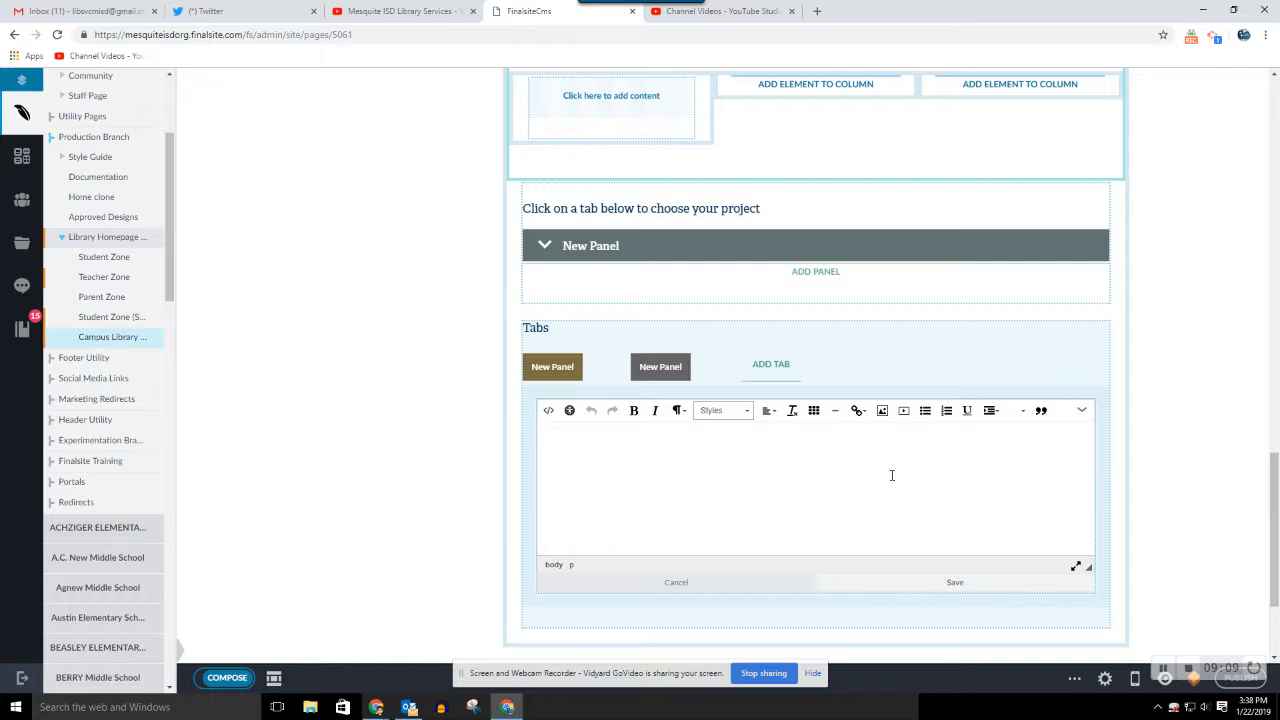
click(692, 584)
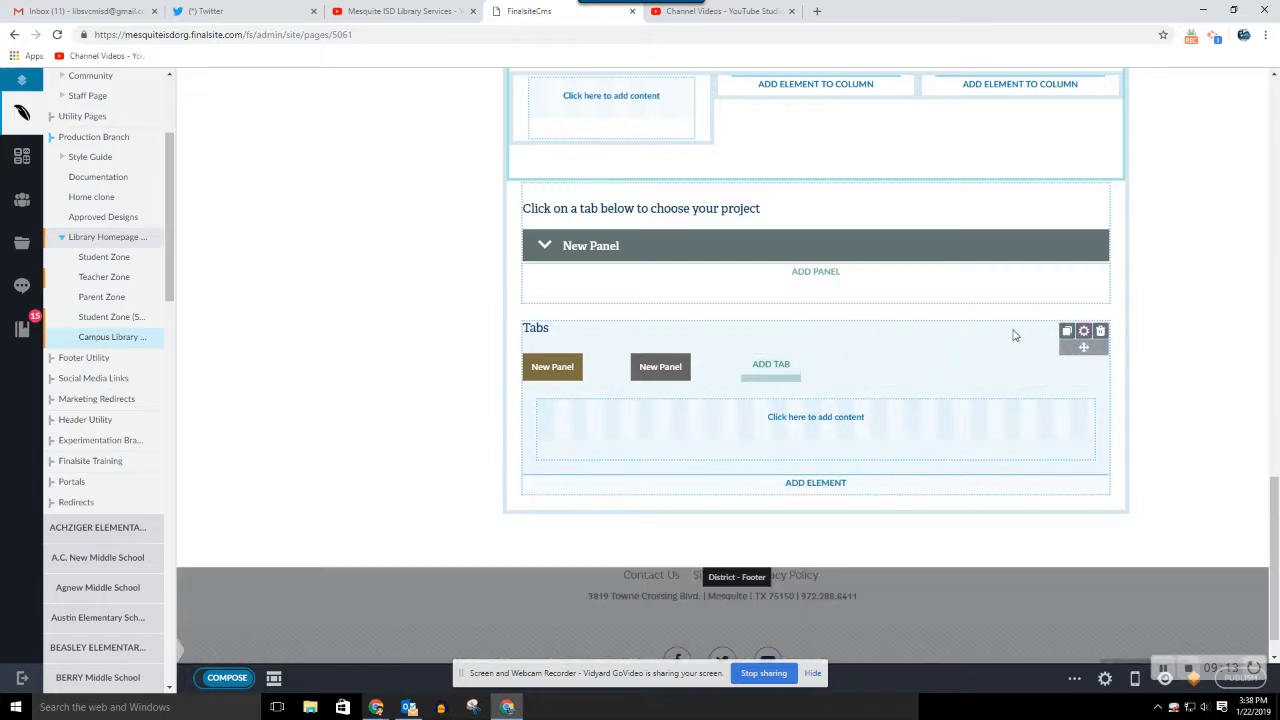
Delete the Tabs element together with everything it contains
click(1101, 332)
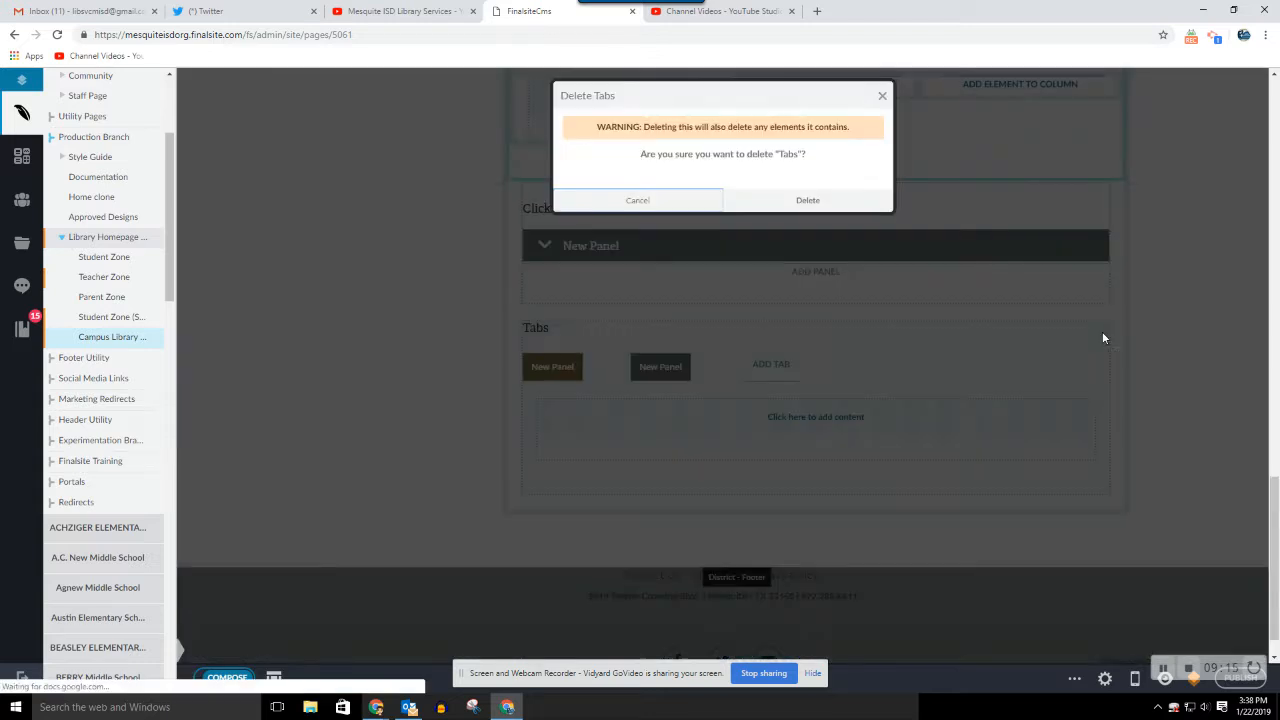
click(810, 200)
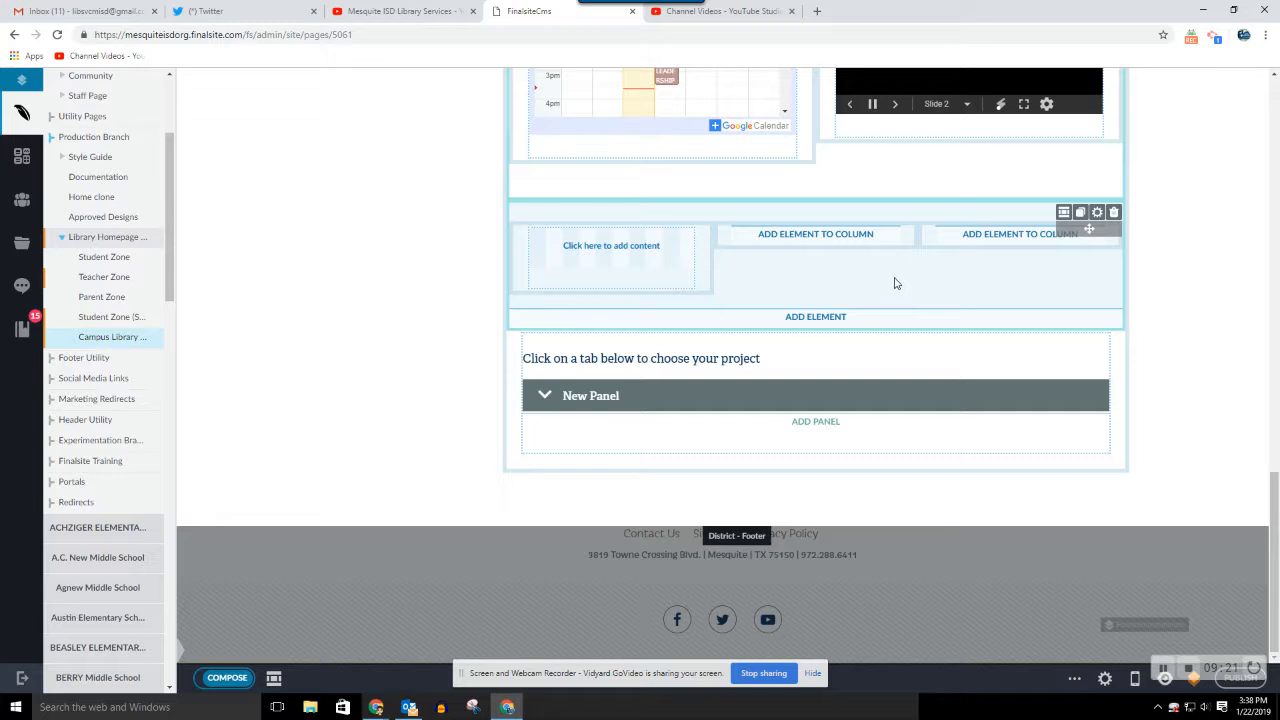
View the three-column layout's element settings and close them without changes
click(1096, 214)
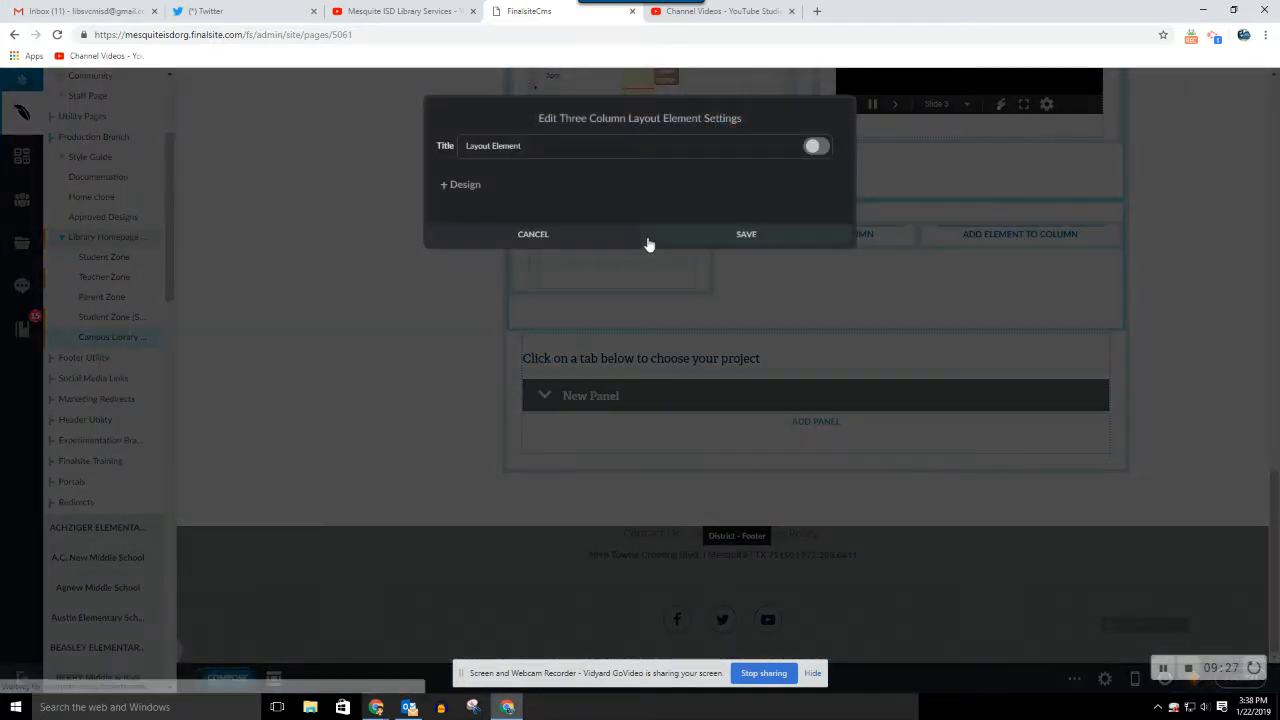
click(533, 235)
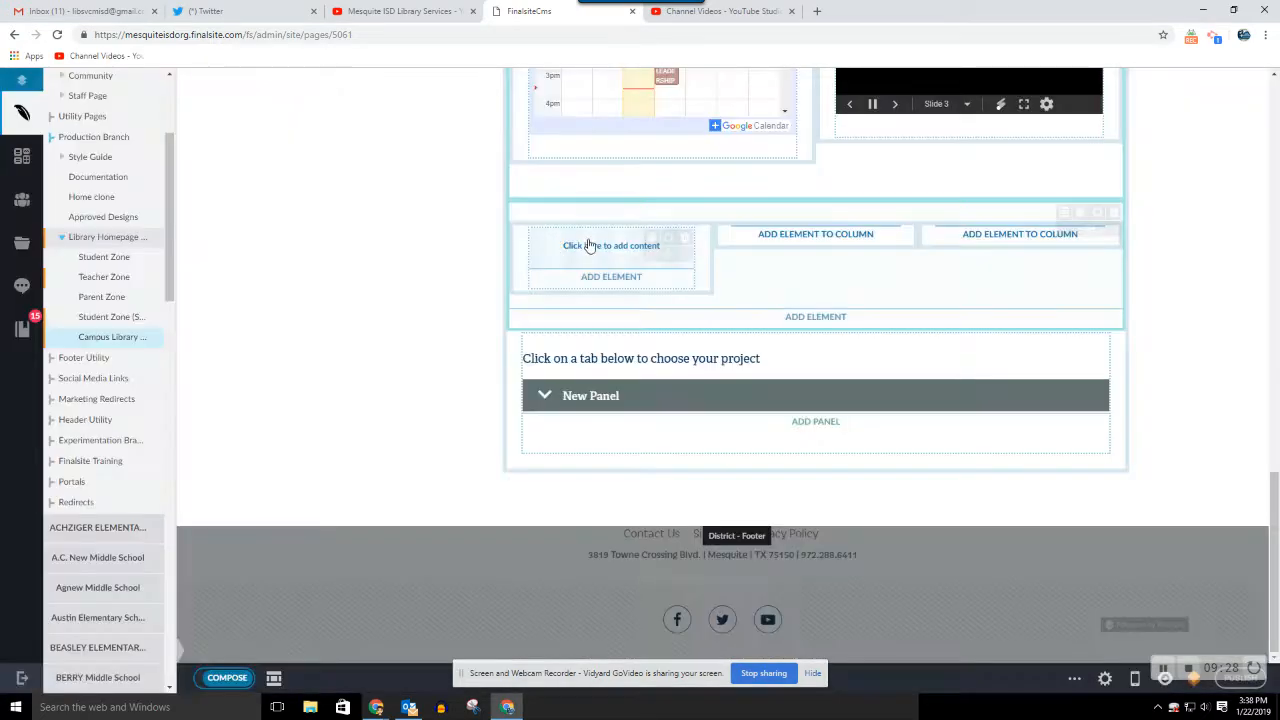
click(1082, 214)
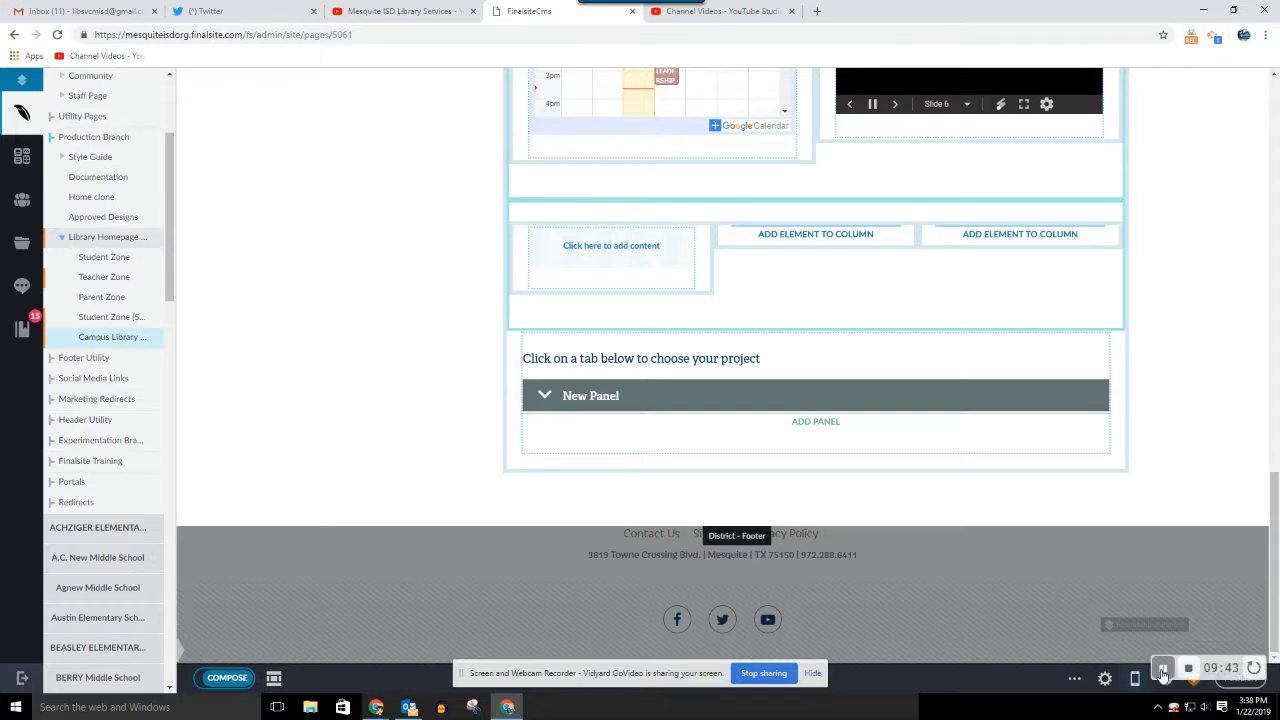
Preview the page in a separate browser tab and return to the page editor
scroll(1172, 543, up, 2)
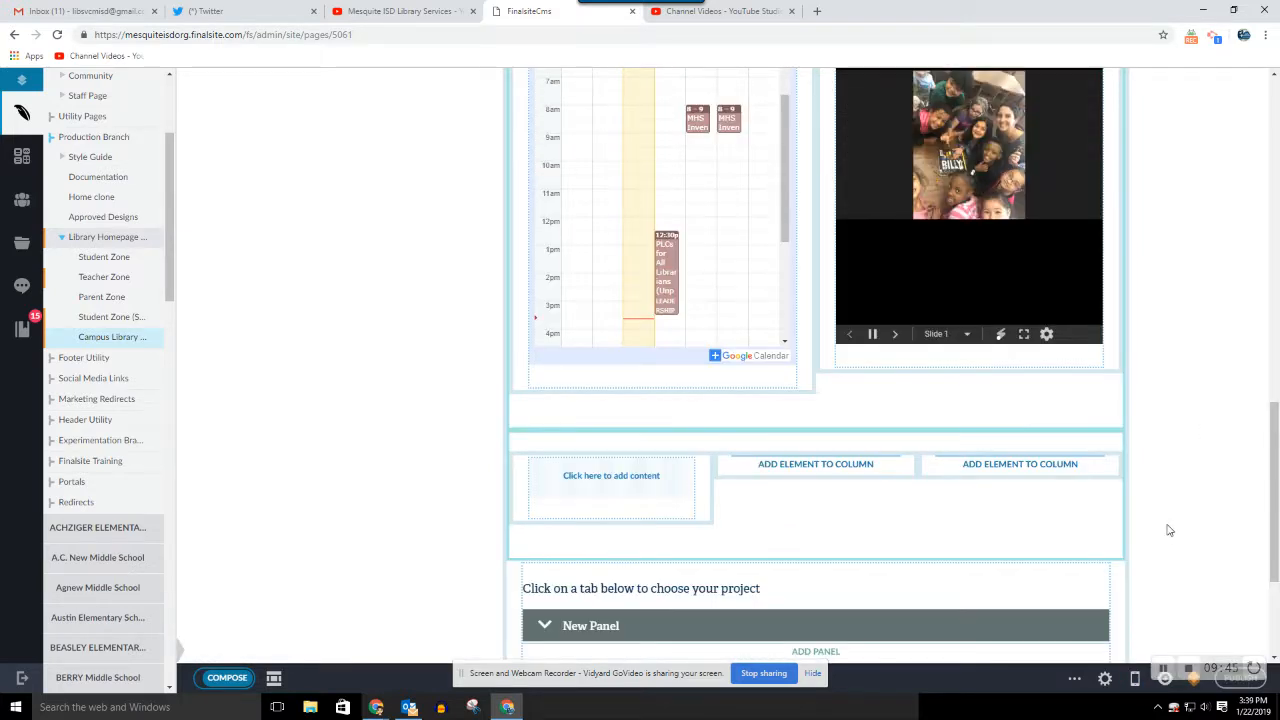
click(1166, 684)
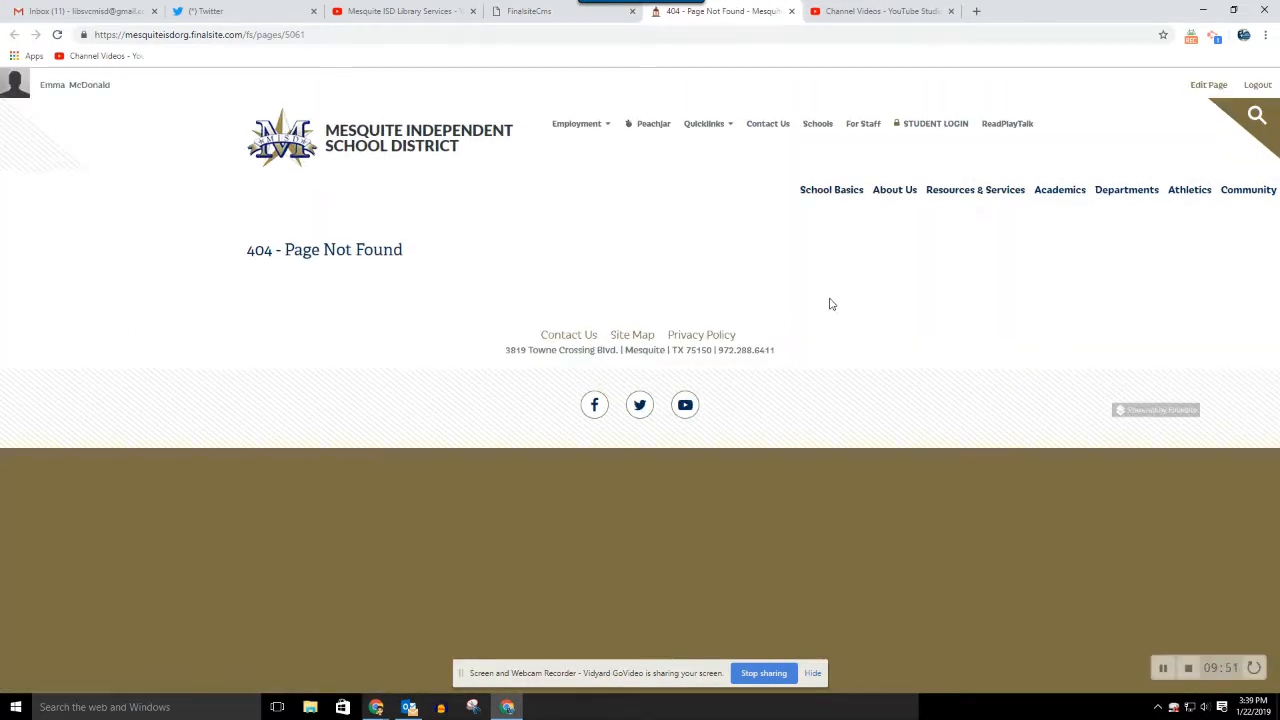
click(558, 14)
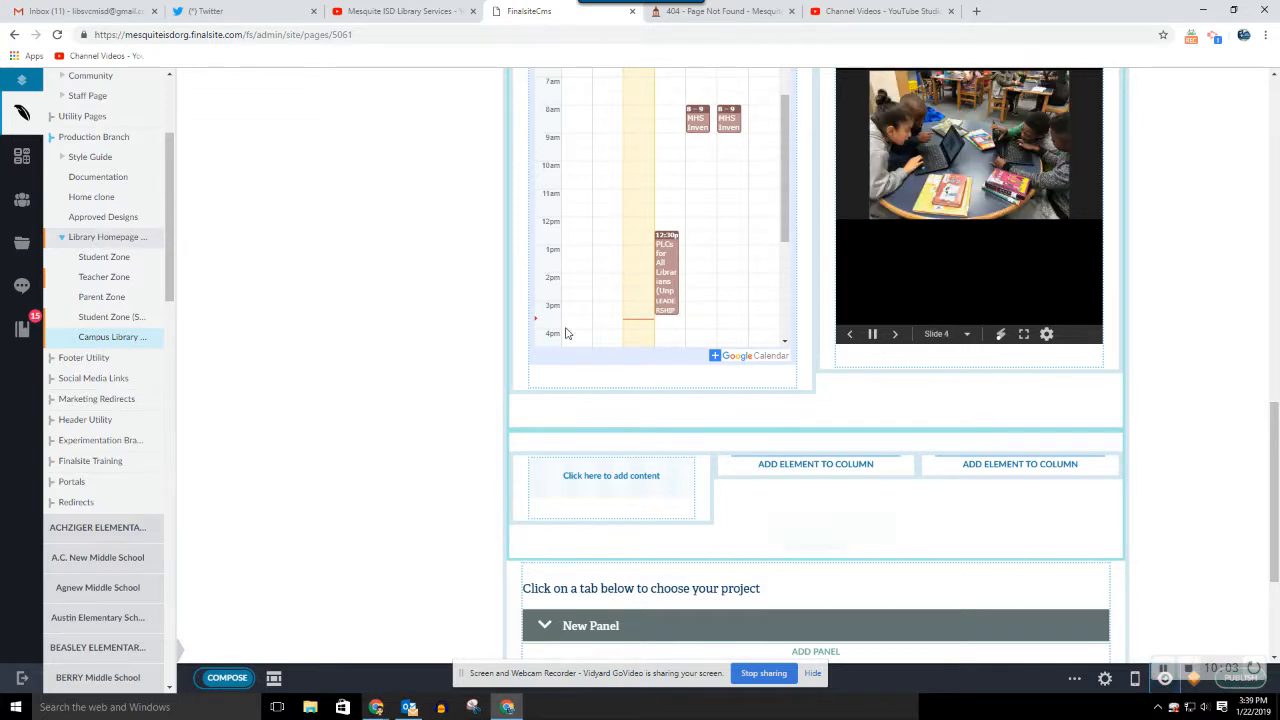
Inspect the Clone Page options and the general page settings of Campus Library Home, cancelling both dialogs
click(156, 339)
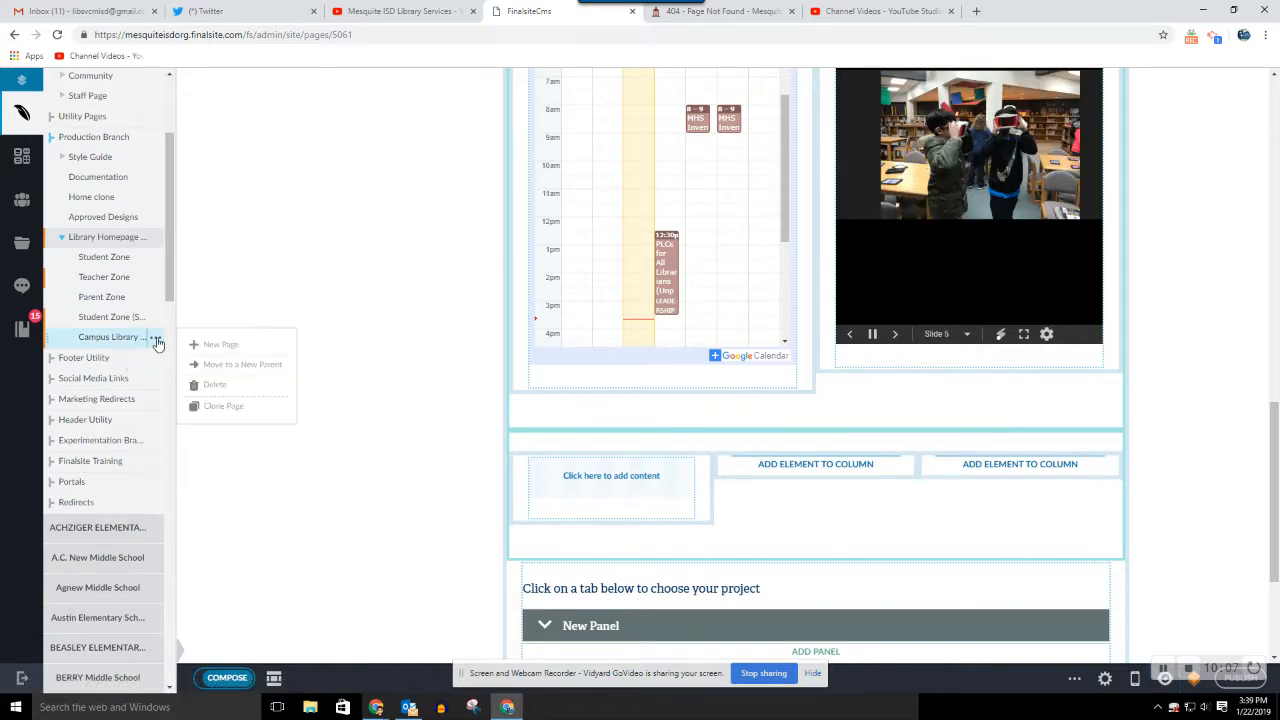
click(220, 408)
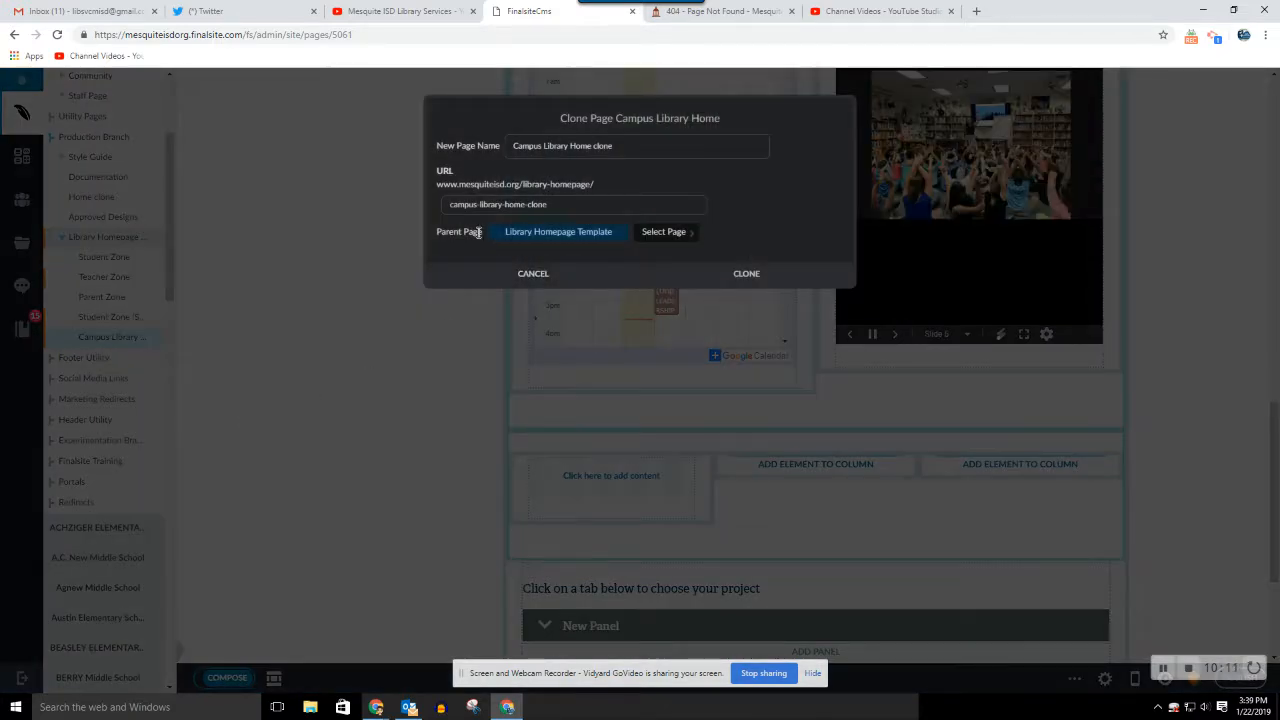
click(538, 276)
click(155, 338)
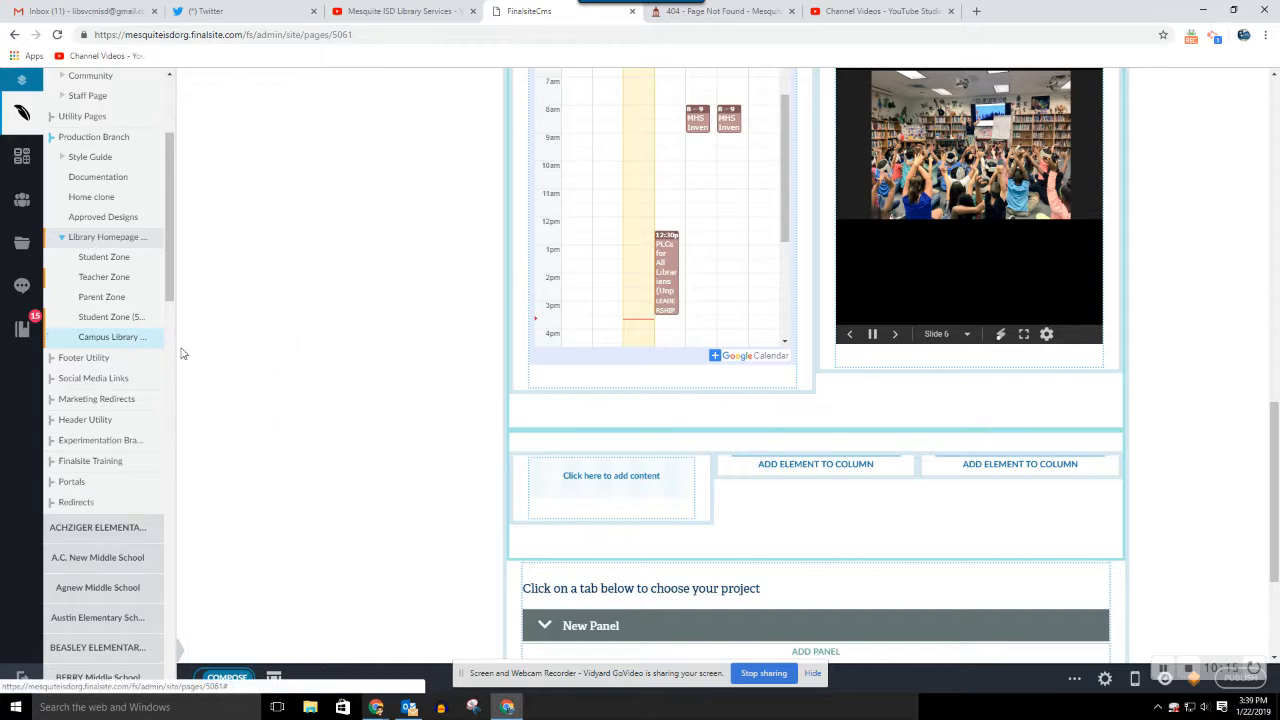
click(1107, 680)
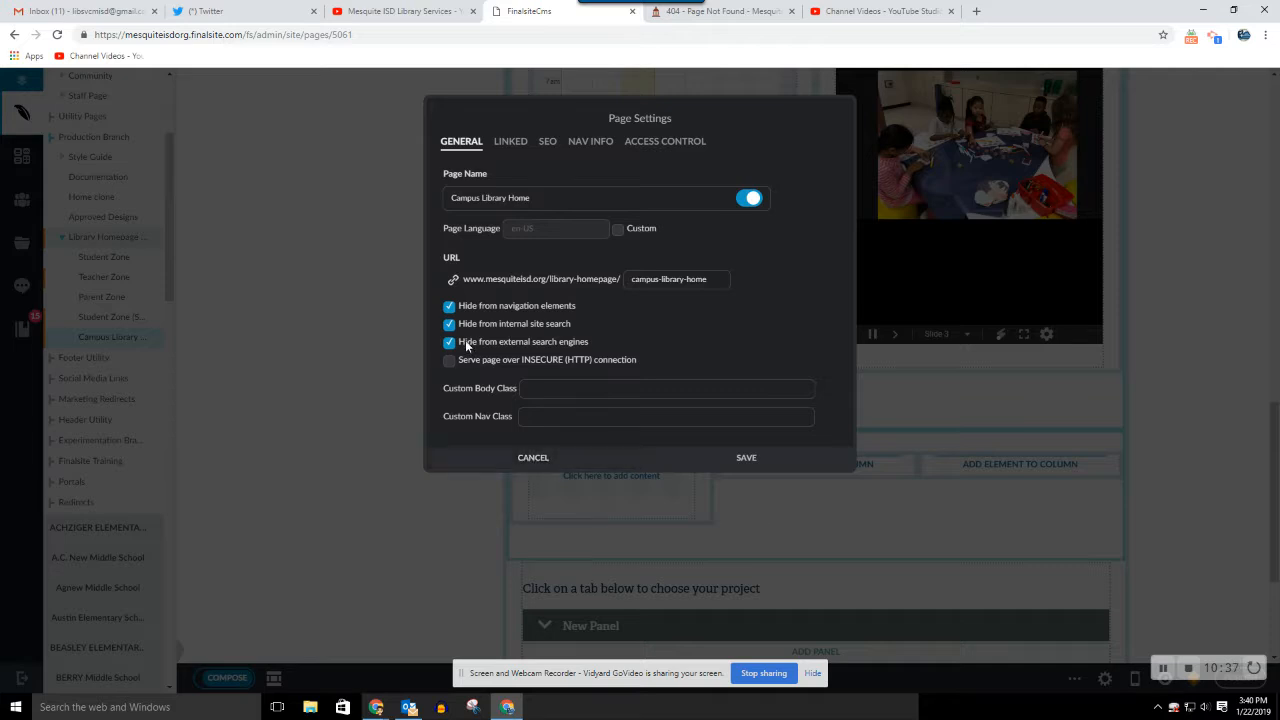
click(530, 456)
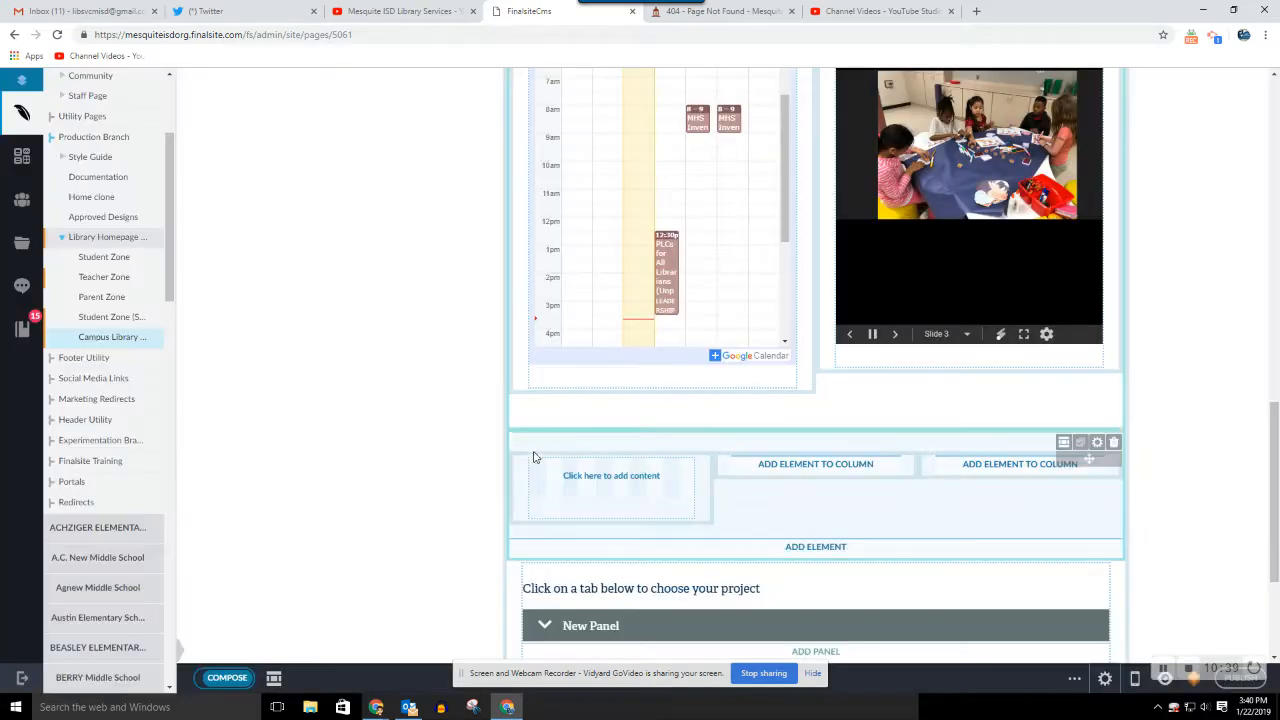
Review the Campus Library Home page from its header and banner down to the librarian and announcements section
scroll(389, 386, up, 2)
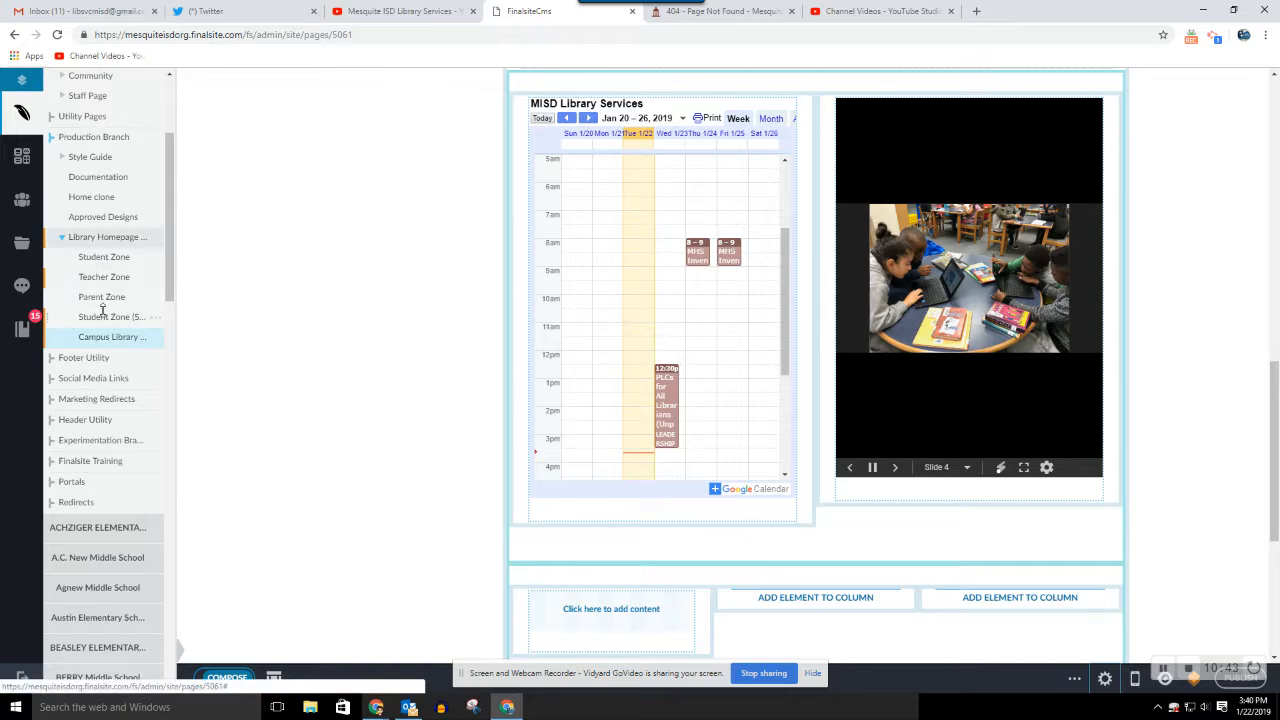
scroll(432, 215, up, 10)
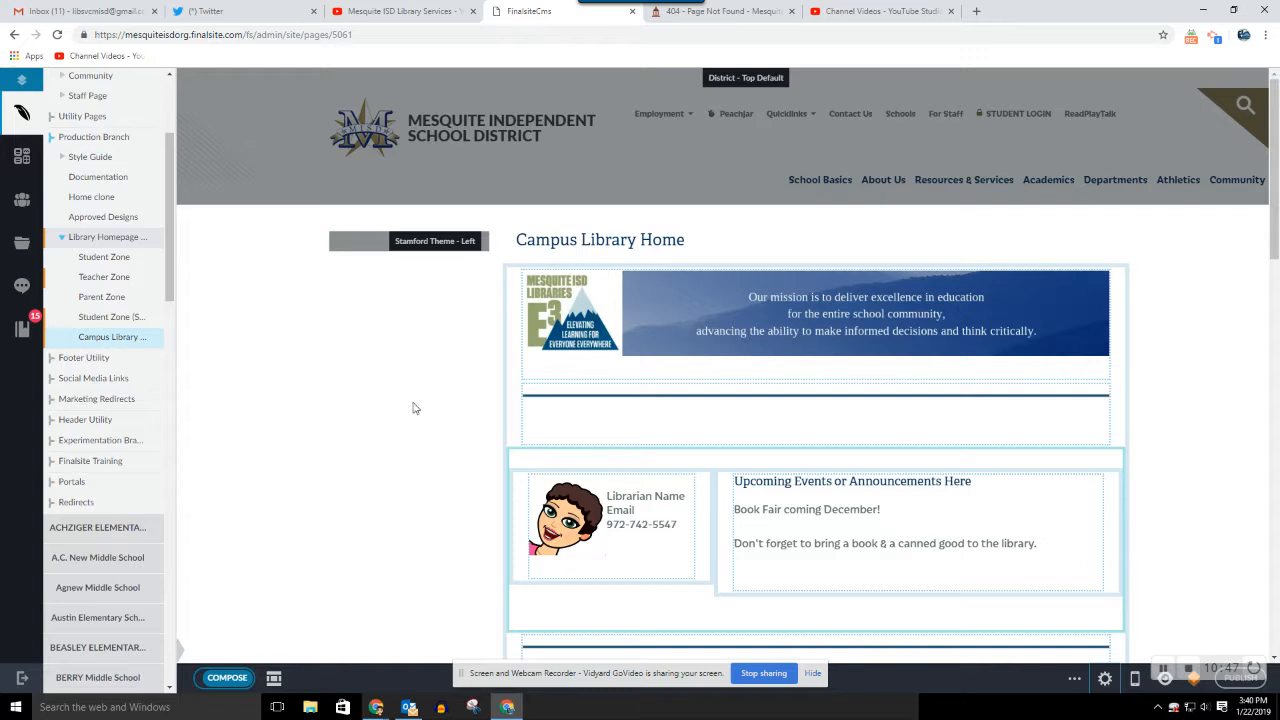
mouse_move(396, 252)
mouse_move(1139, 156)
mouse_move(1022, 447)
scroll(1222, 386, down, 3)
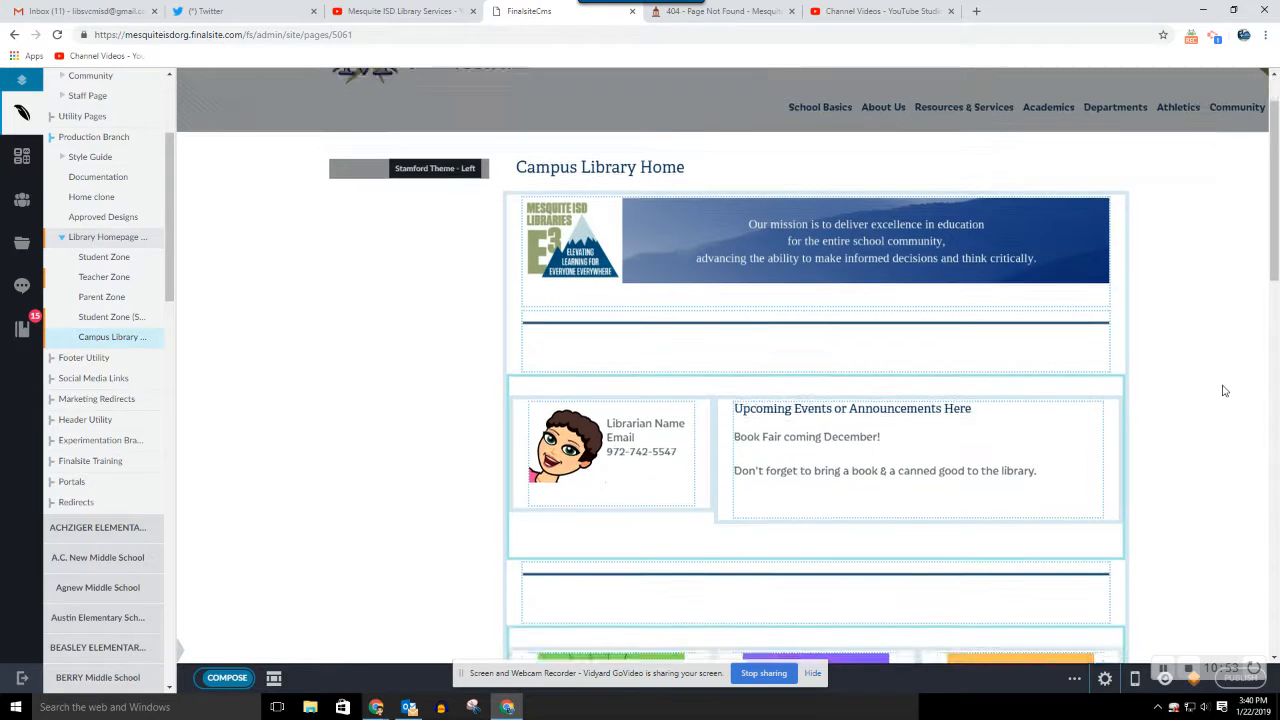